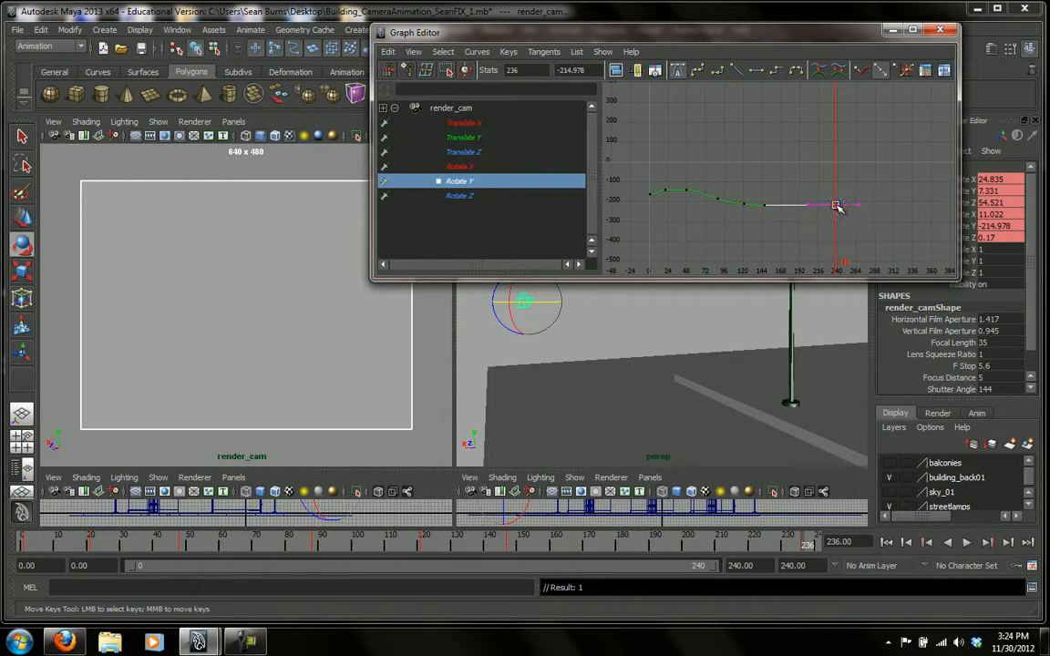
Try raising and lowering render_cam's Rotate Y key at frame 236 in the graph, down to about -329, and undo the edits.
scroll(874, 199, "up", 2)
scroll(876, 200, "down", 1)
scroll(856, 176, "up", 1)
right_click_drag(857, 176, 778, 180, "alt")
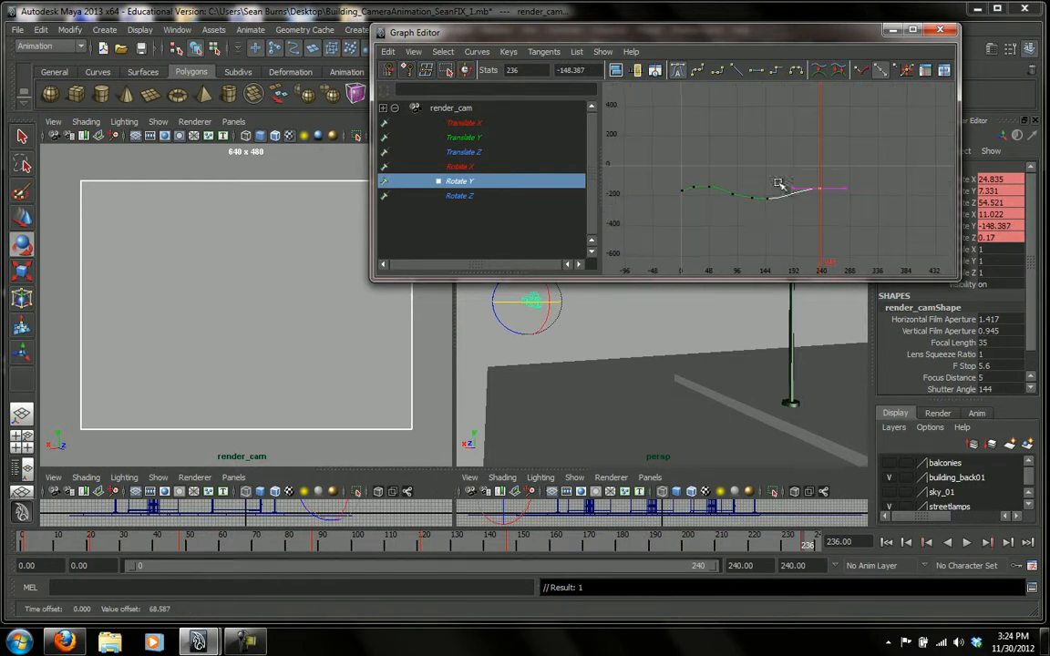
middle_click_drag(820, 191, 817, 219, "shift")
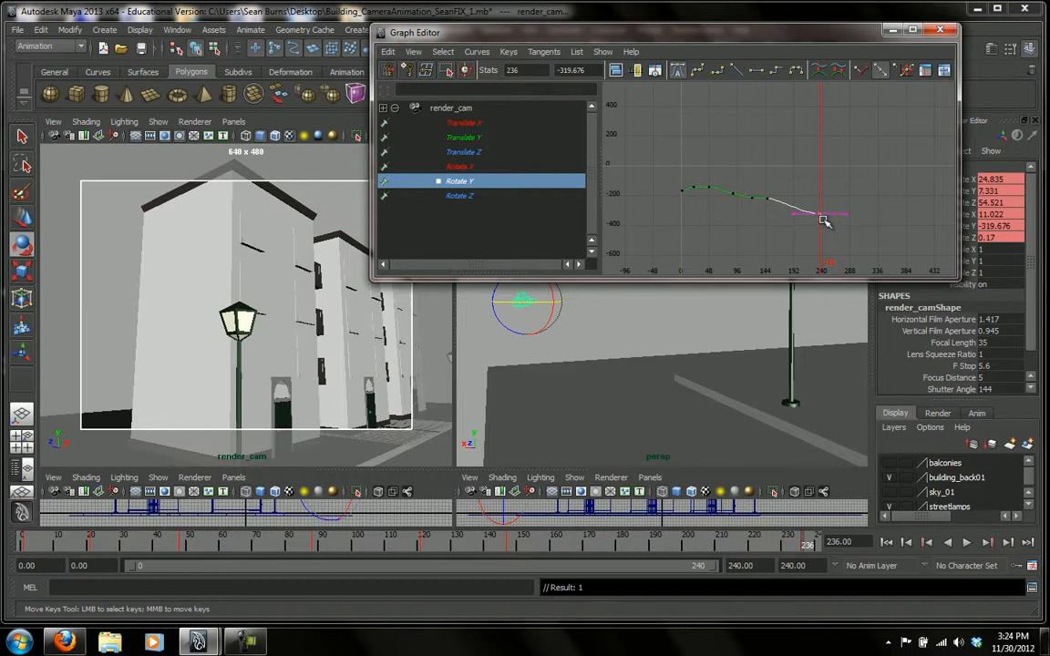
middle_click_drag(821, 217, 821, 216)
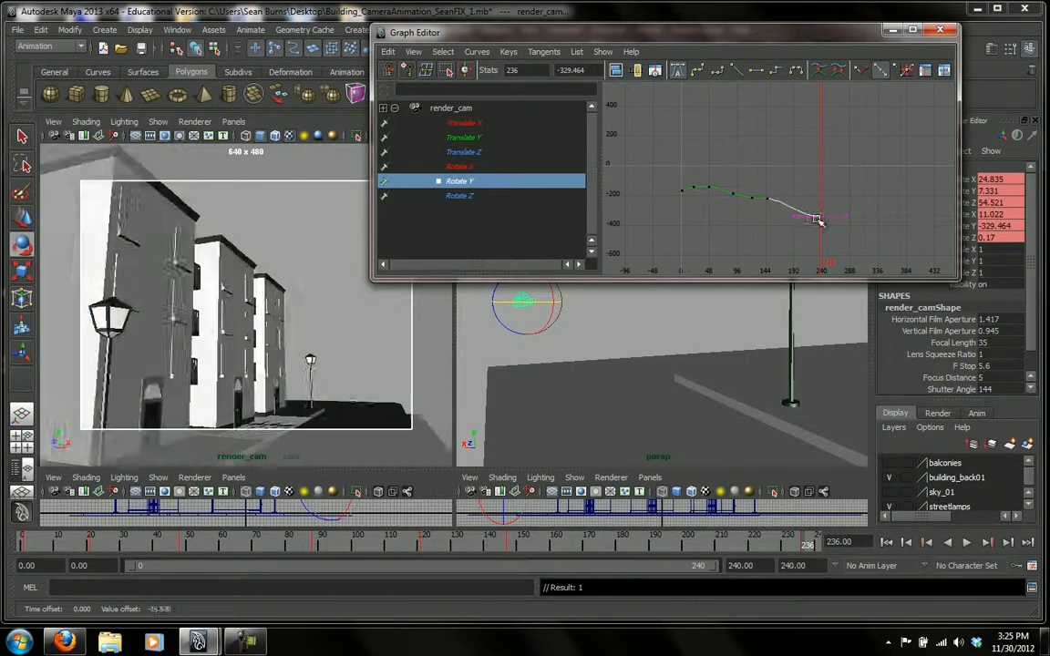
key("ctrl+z")
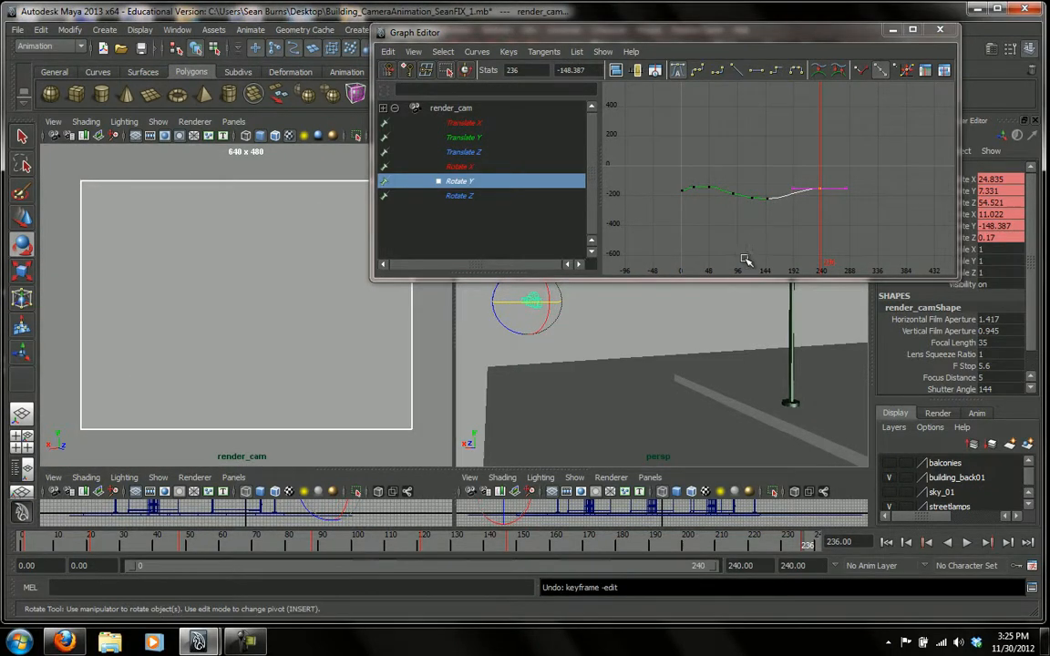
key("ctrl+z")
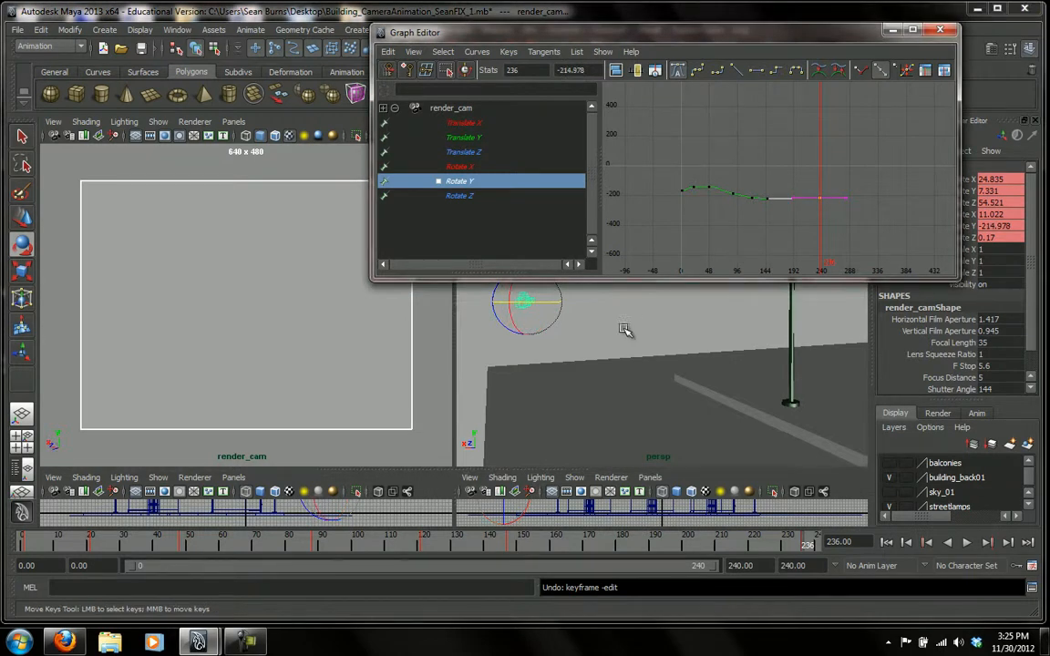
Rotate render_cam about Y to about -324.5 at frame 236, key it, and lower the Rotate Y key to about -329.4.
left_click_drag(556, 303, 532, 302)
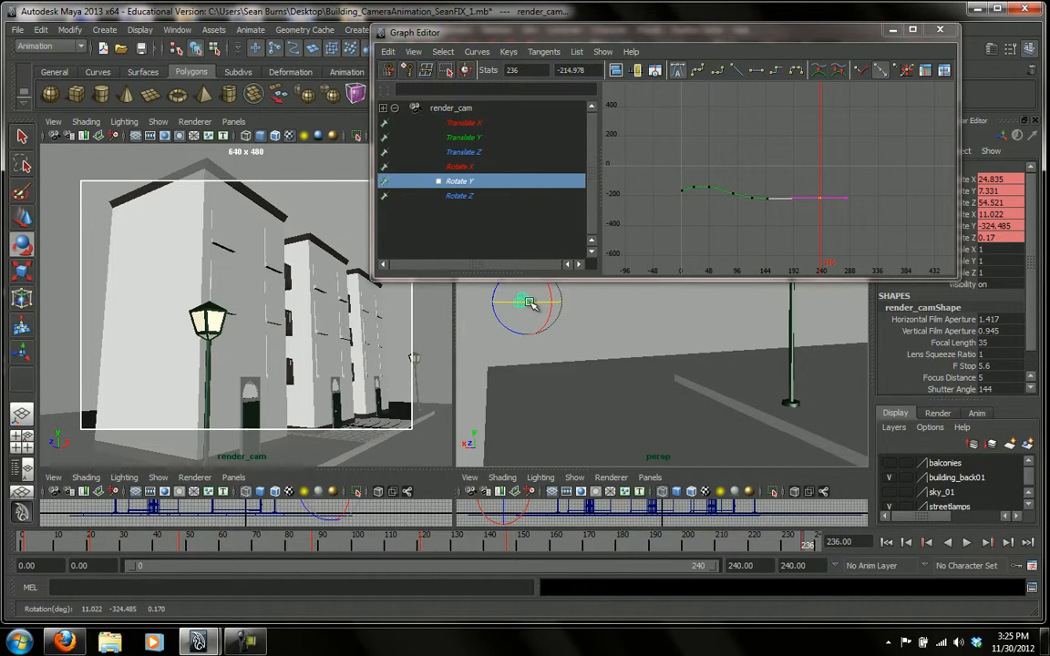
key("s")
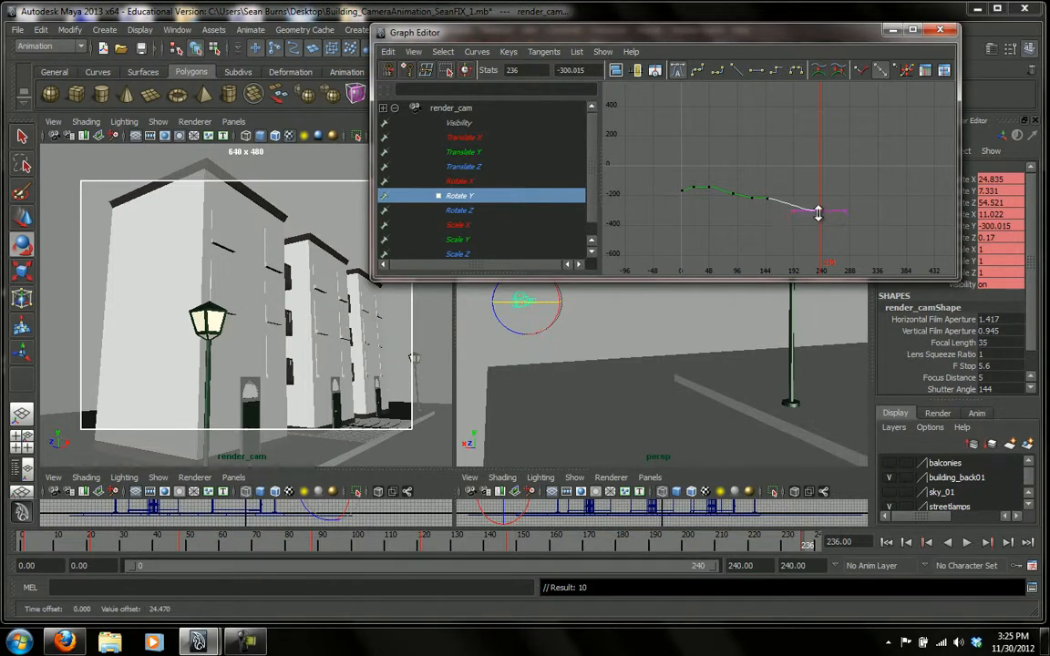
middle_click_drag(818, 220, 818, 222)
scroll(824, 223, "up", 2)
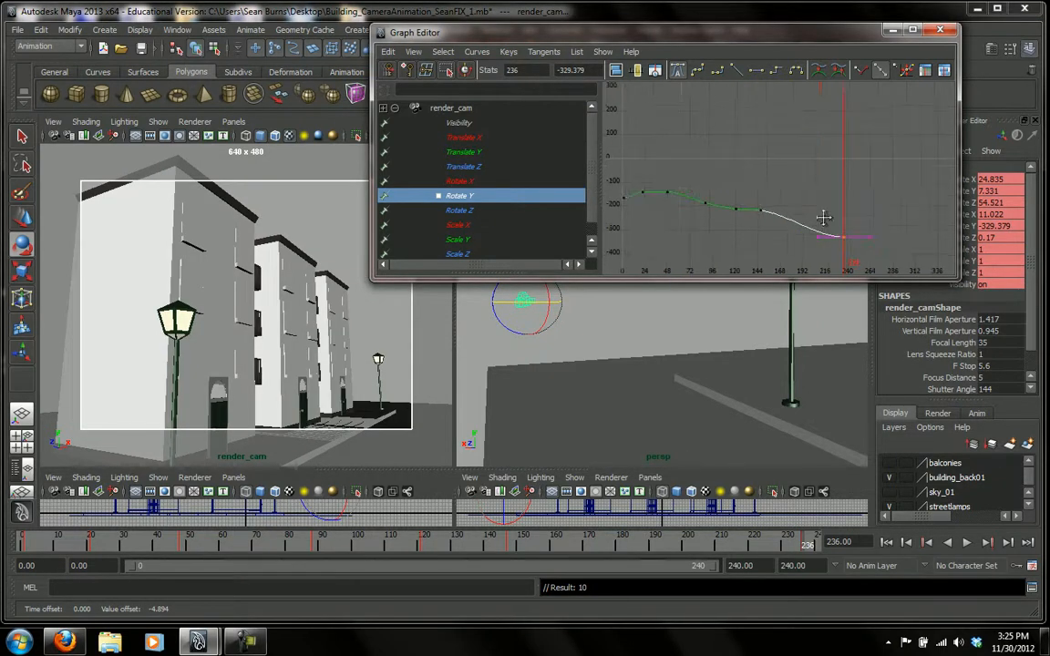
Move the last Rotate Y key to frame 235 at about -315.8.
scroll(842, 238, "up", 1)
scroll(845, 235, "down", 1)
scroll(851, 227, "up", 1)
scroll(855, 222, "down", 1)
middle_click_drag(871, 193, 889, 167, "alt")
scroll(882, 167, "down", 2)
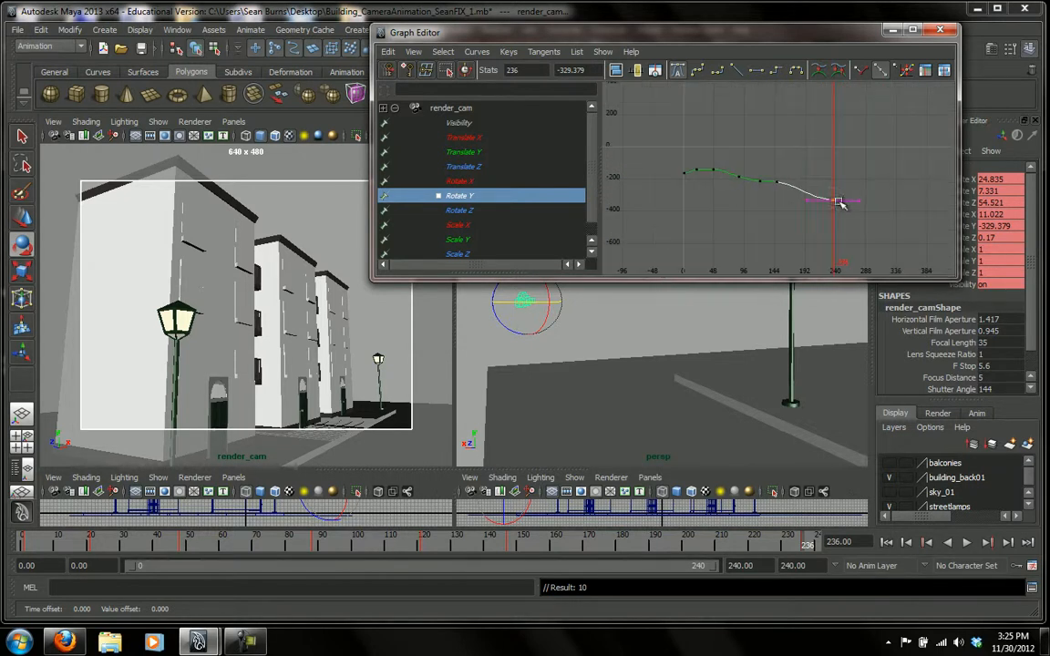
middle_click_drag(837, 205, 836, 203)
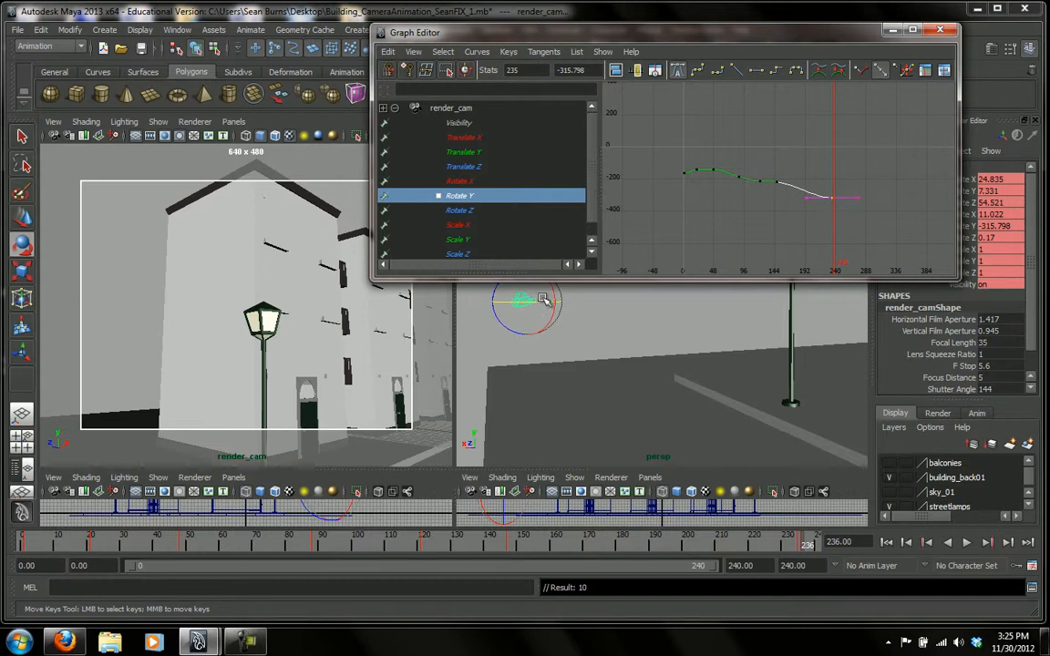
Rotate render_cam about Y to about -327.9 at frame 236, key it, and play the animation from frame 5.
left_click_drag(545, 303, 538, 303)
key("s")
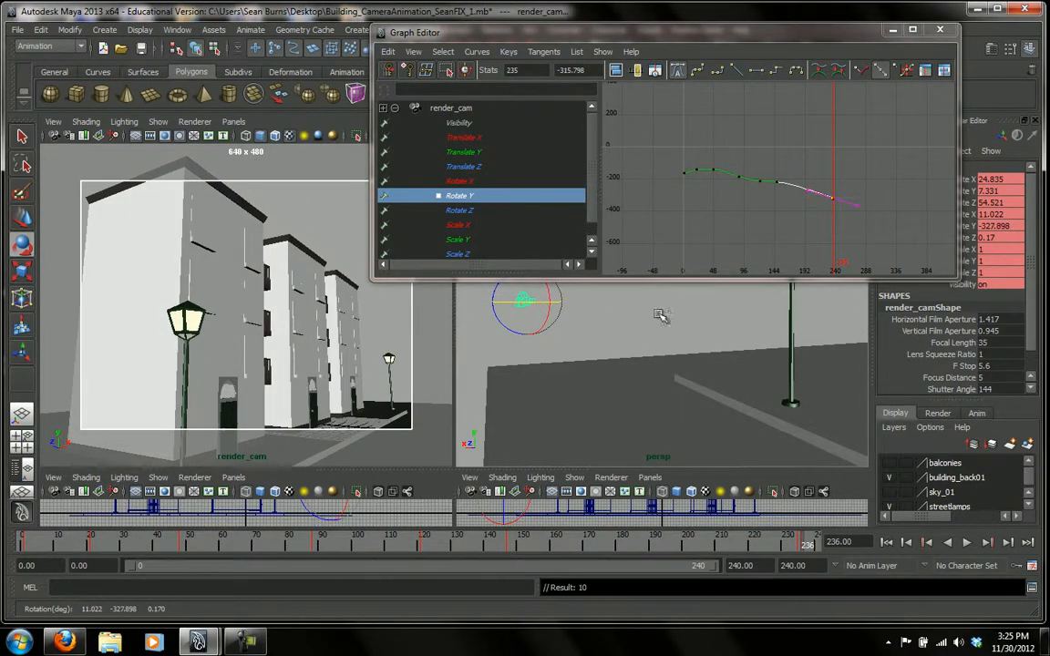
left_click(40, 545)
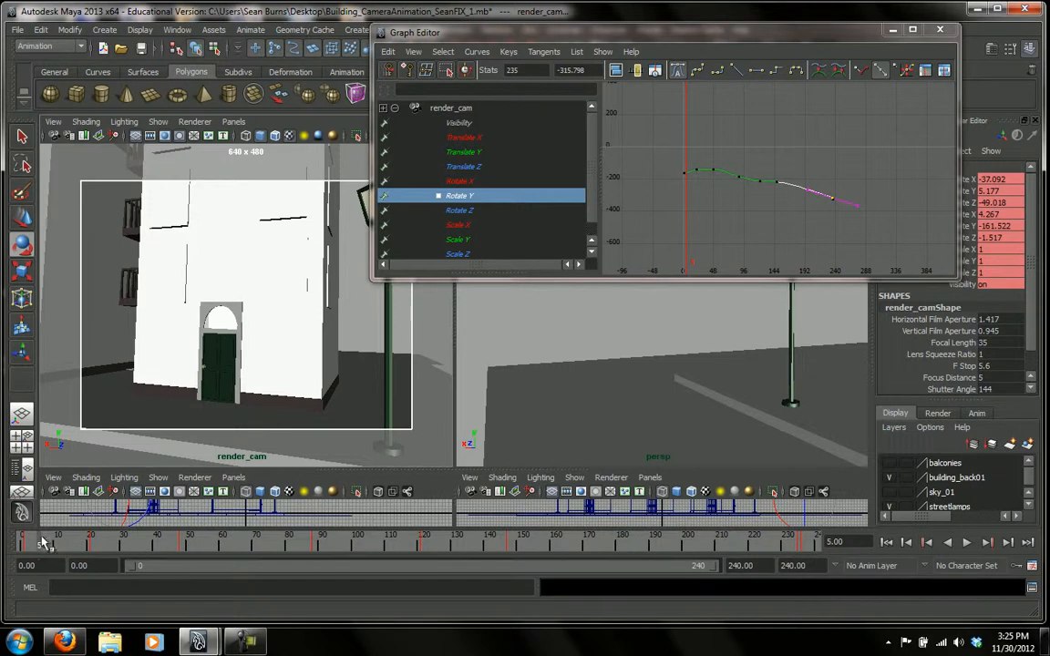
key("alt+v")
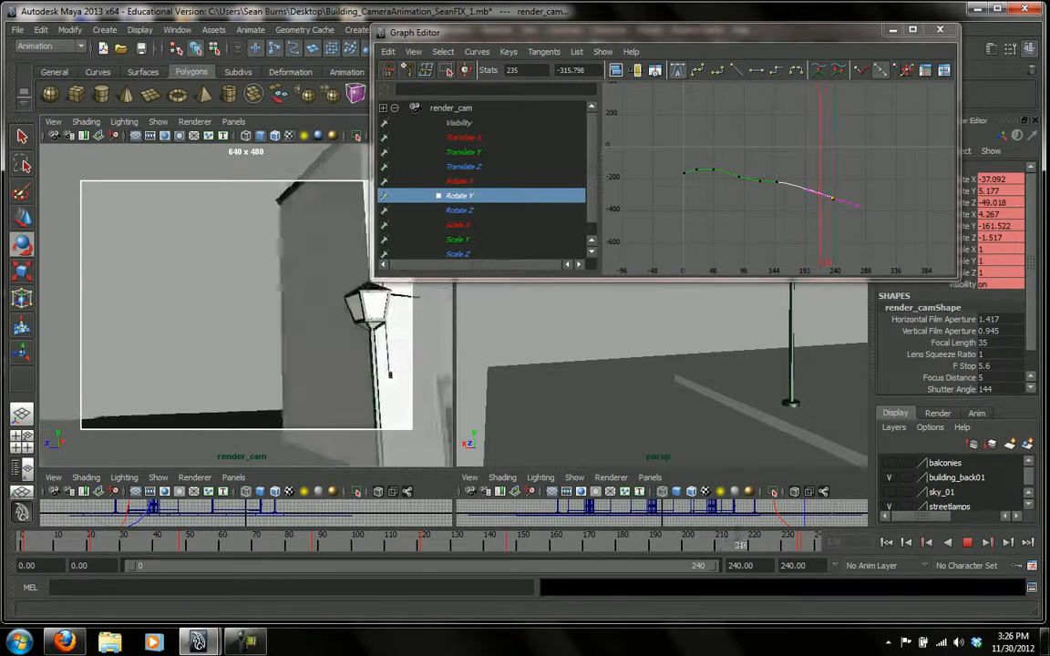
Go to frame 198 and level the tangent of the Rotate Y key at frame 235.
mouse_move(812, 544)
left_mouse_down()
mouse_move(703, 549)
mouse_move(679, 573)
left_mouse_up()
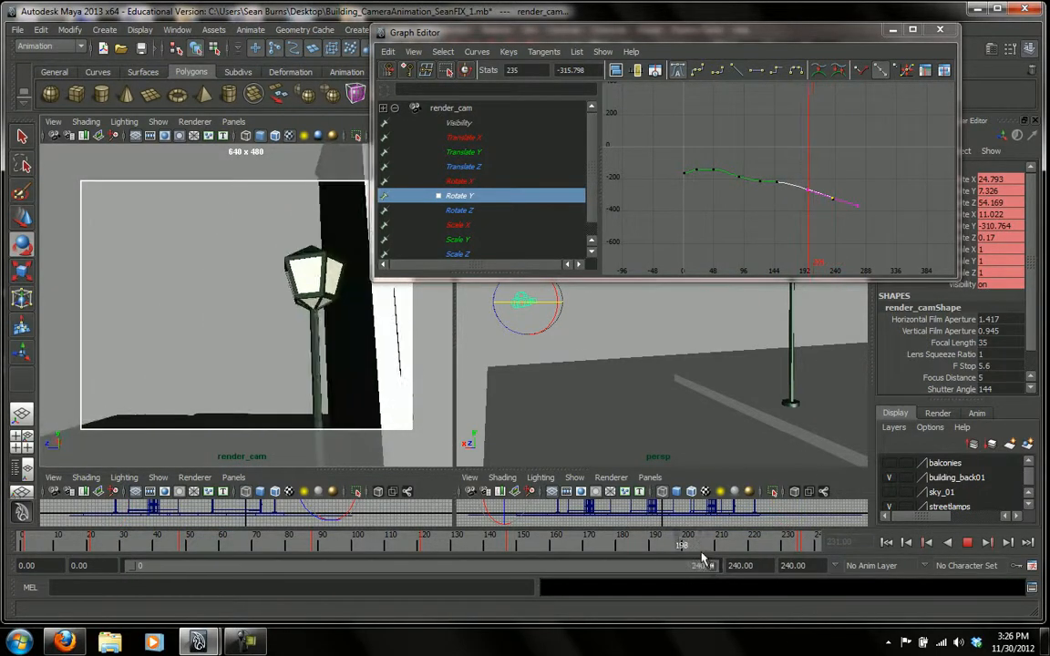
left_click(857, 211)
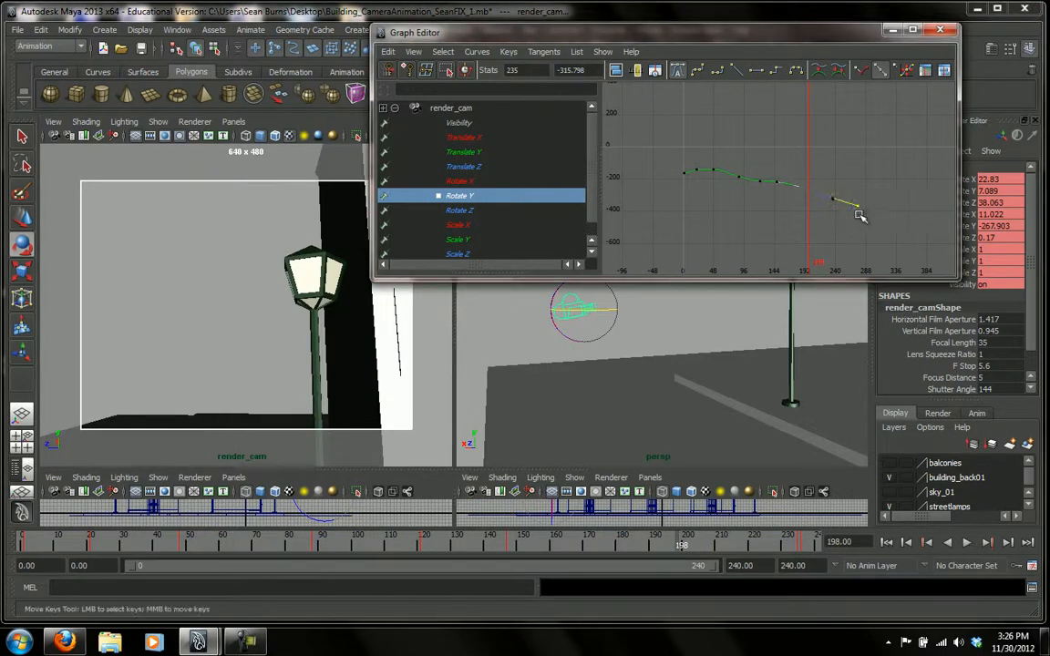
middle_click_drag(862, 209, 861, 199)
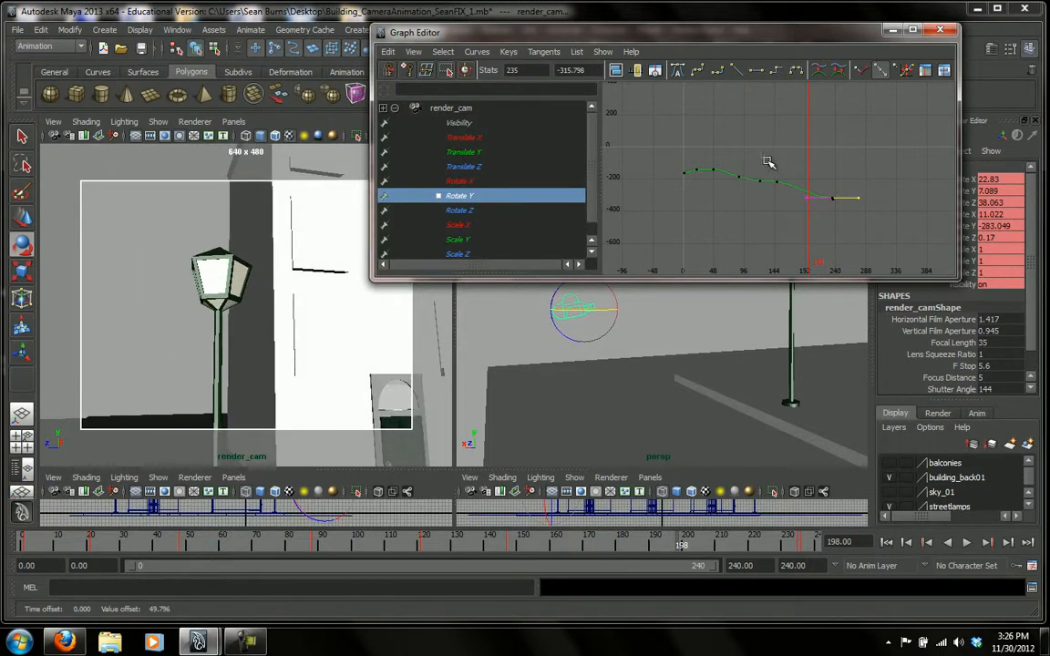
Tilt the outgoing tangent of the Rotate Y key at frame 147 downward to smooth the descent.
left_click_drag(781, 193, 805, 191)
scroll(796, 186, "up", 3)
middle_click_drag(796, 185, 797, 192)
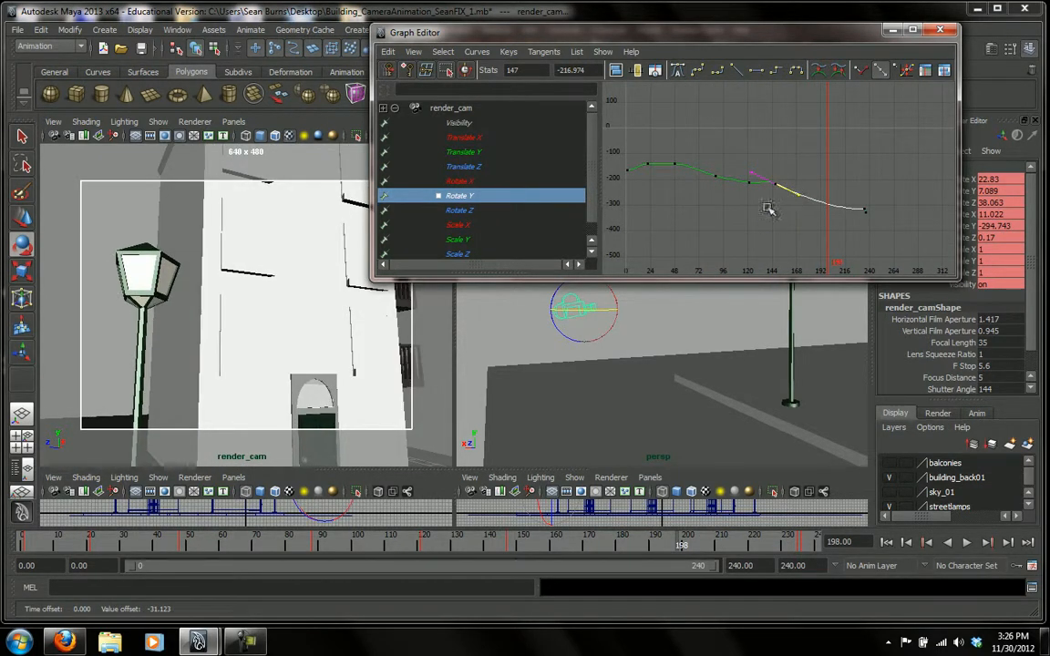
Lower the Rotate Y key at frame 147 to about -237.3 and play back the animation.
left_click(786, 161)
left_click(773, 189)
middle_click_drag(775, 187, 778, 194)
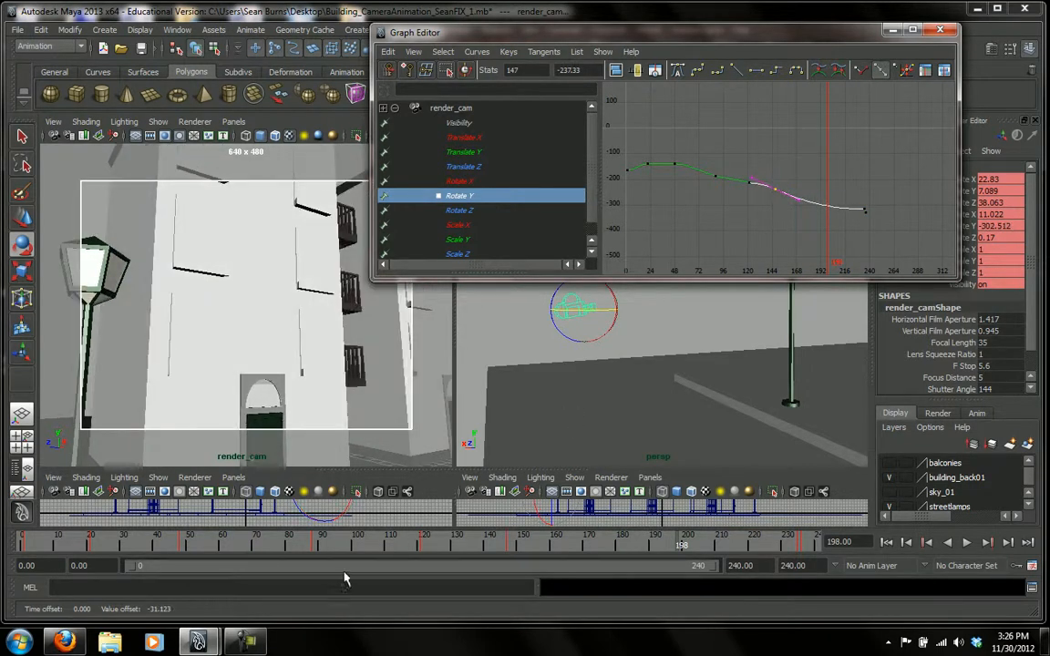
key("alt+v")
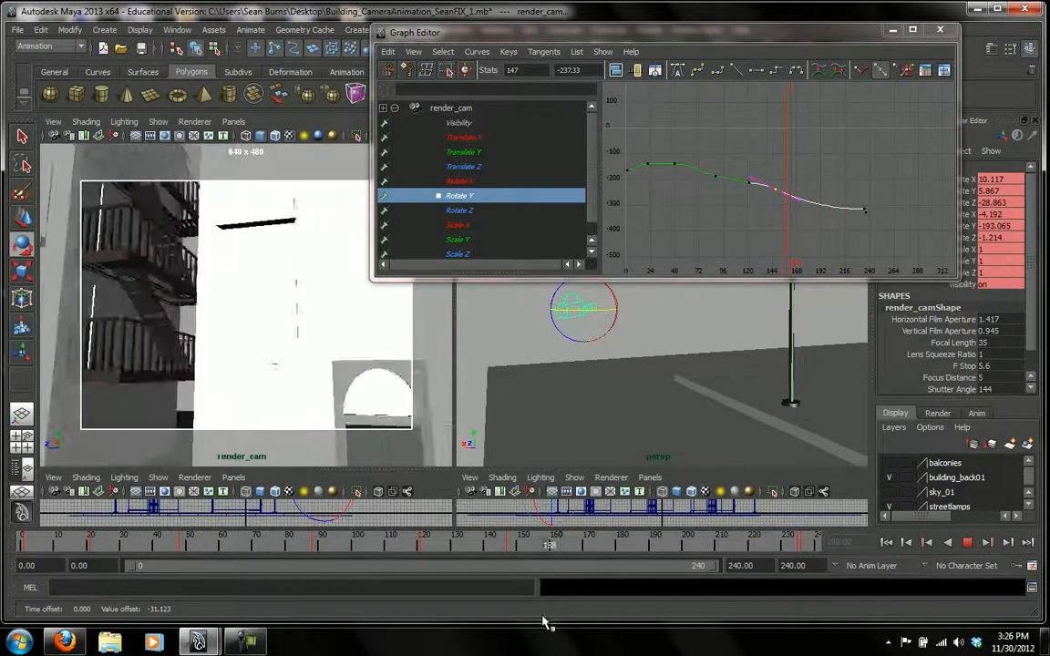
key("Escape")
Move the Rotate Y key at frame 147 to frame 142 at about -211.9 and go to frame 142.
scroll(752, 218, "down", 2)
middle_click_drag(780, 183, 772, 184, "shift")
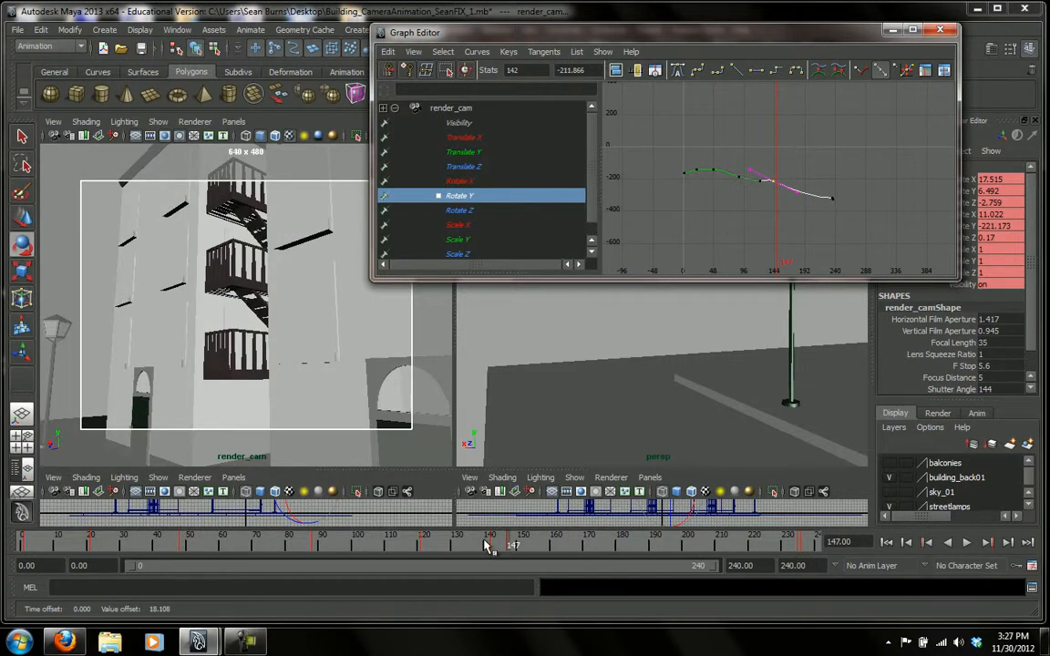
mouse_move(513, 548)
left_mouse_down()
mouse_move(364, 556)
mouse_move(476, 586)
mouse_move(476, 600)
mouse_move(446, 576)
mouse_move(494, 603)
left_mouse_up()
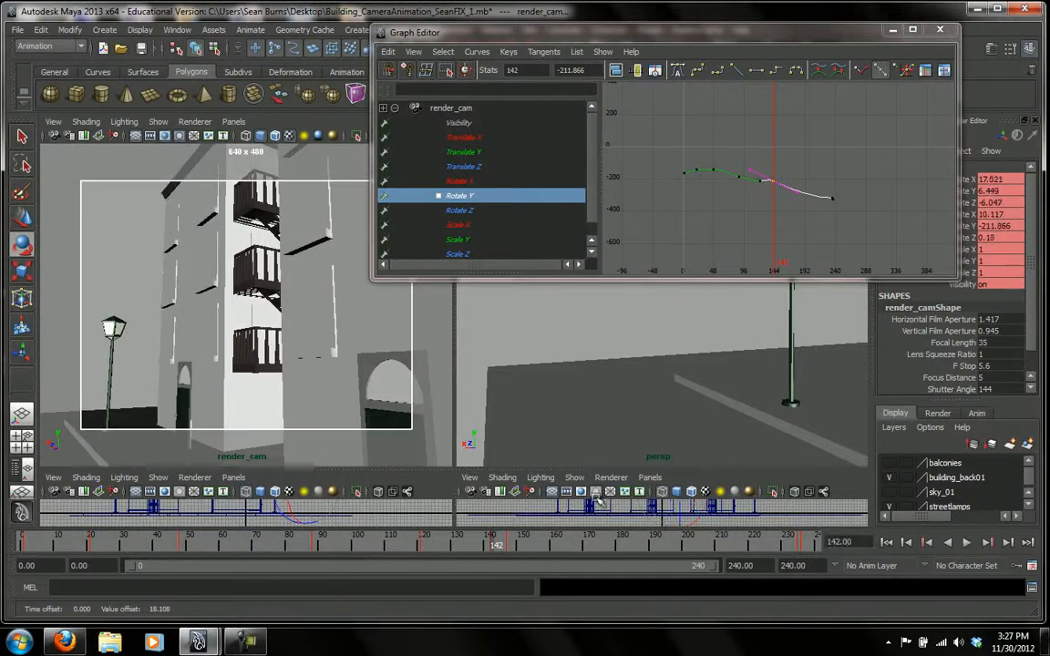
Fit the Rotate Y curve in the graph and raise the key near frame 120 to about -200.
scroll(761, 243, "up", 2)
scroll(755, 247, "down", 2)
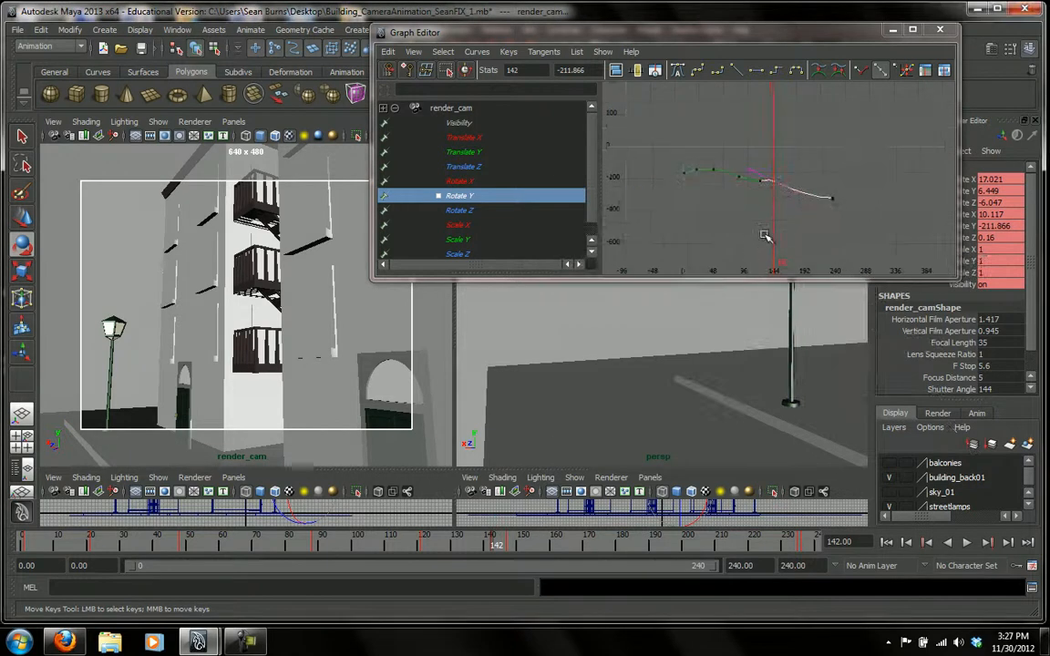
key("f")
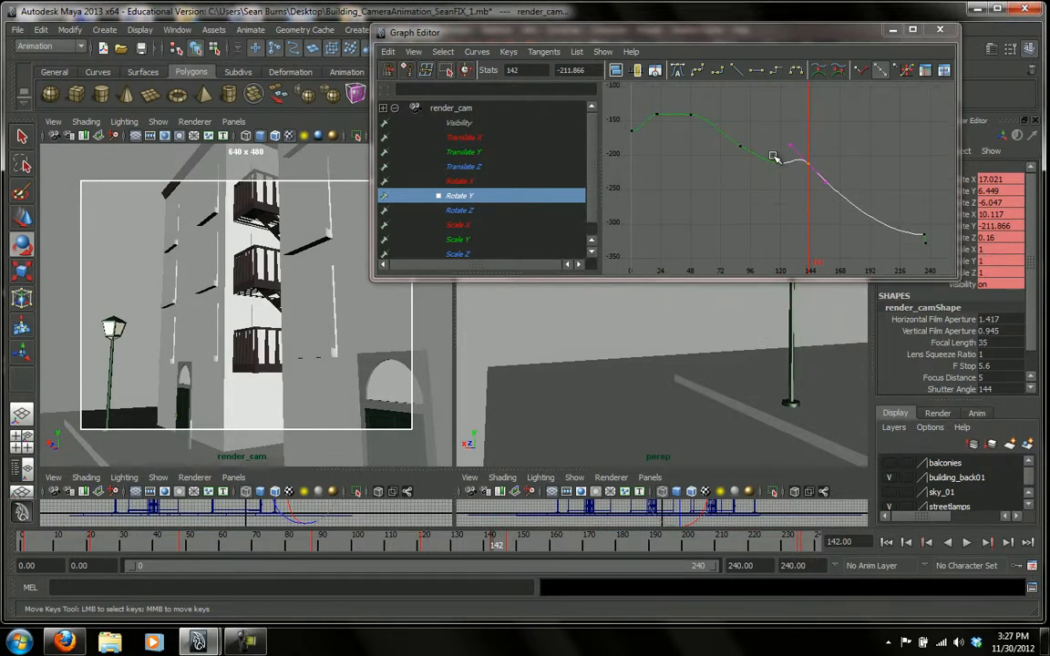
left_click_drag(773, 154, 787, 175)
middle_click_drag(785, 163, 782, 153, "shift")
Lower the Rotate Y key at frame 142 to about -214 and adjust its incoming tangent to smooth the curve.
left_click_drag(821, 153, 801, 175)
middle_click_drag(797, 146, 790, 150)
key("ctrl+z")
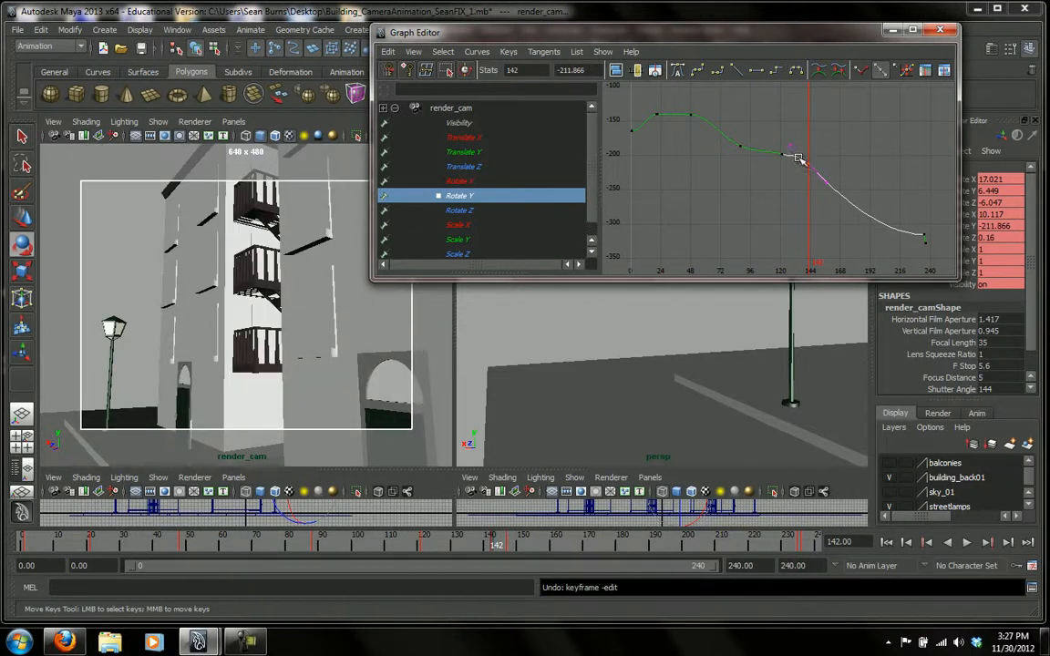
middle_click_drag(808, 163, 784, 148)
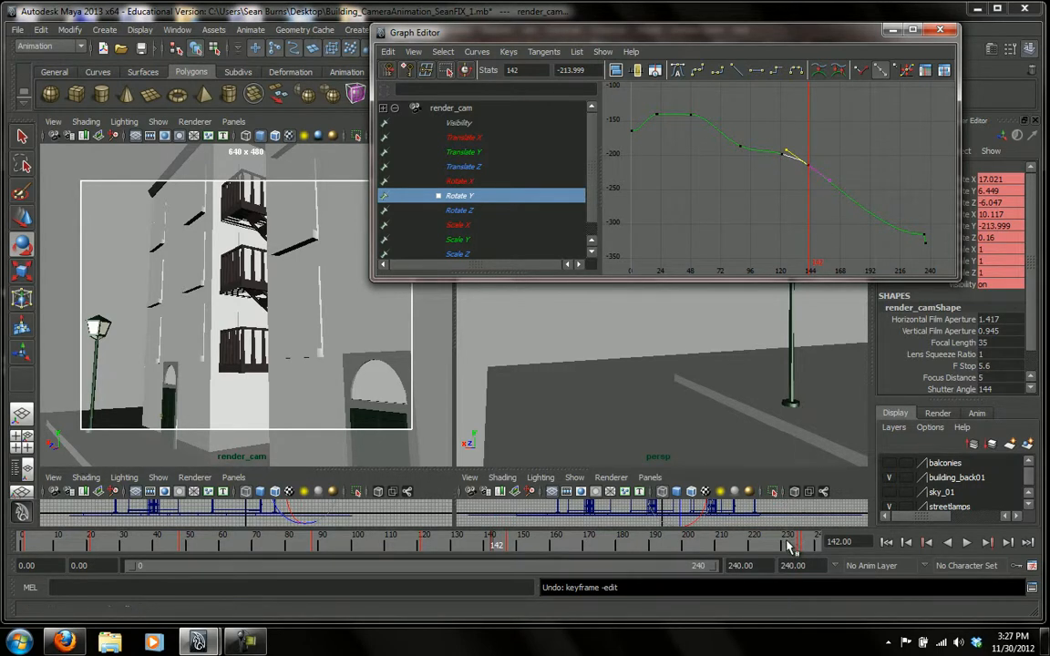
Delete render_cam's extra keys at frame 235 and play back the end of the animation.
mouse_move(800, 548)
left_mouse_down()
mouse_move(806, 563)
mouse_move(798, 551)
left_mouse_up()
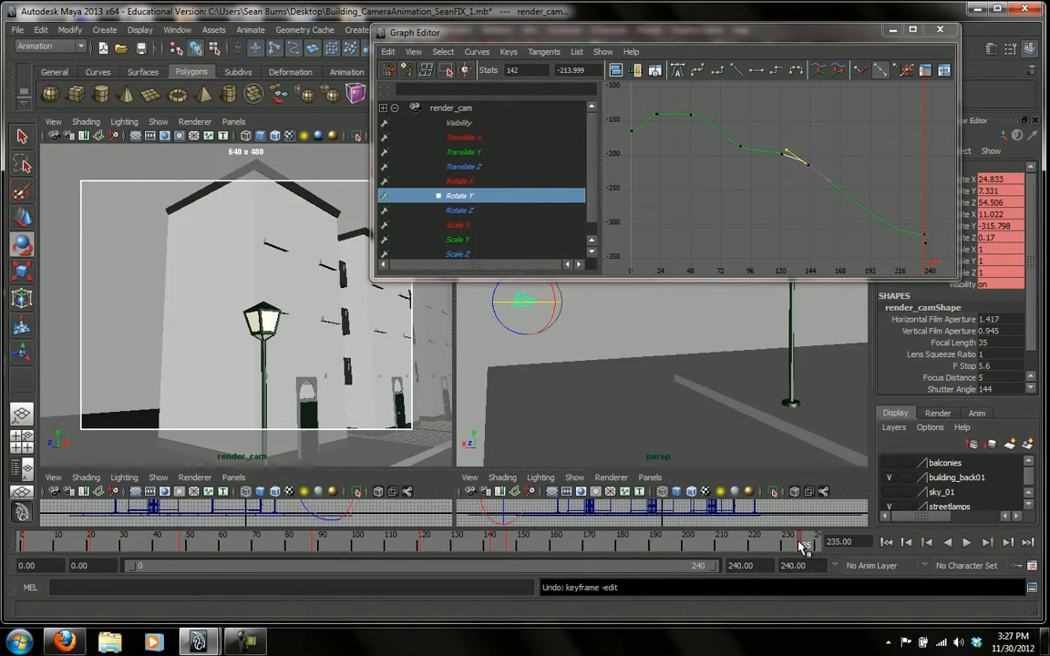
right_click(800, 545)
left_click(759, 349)
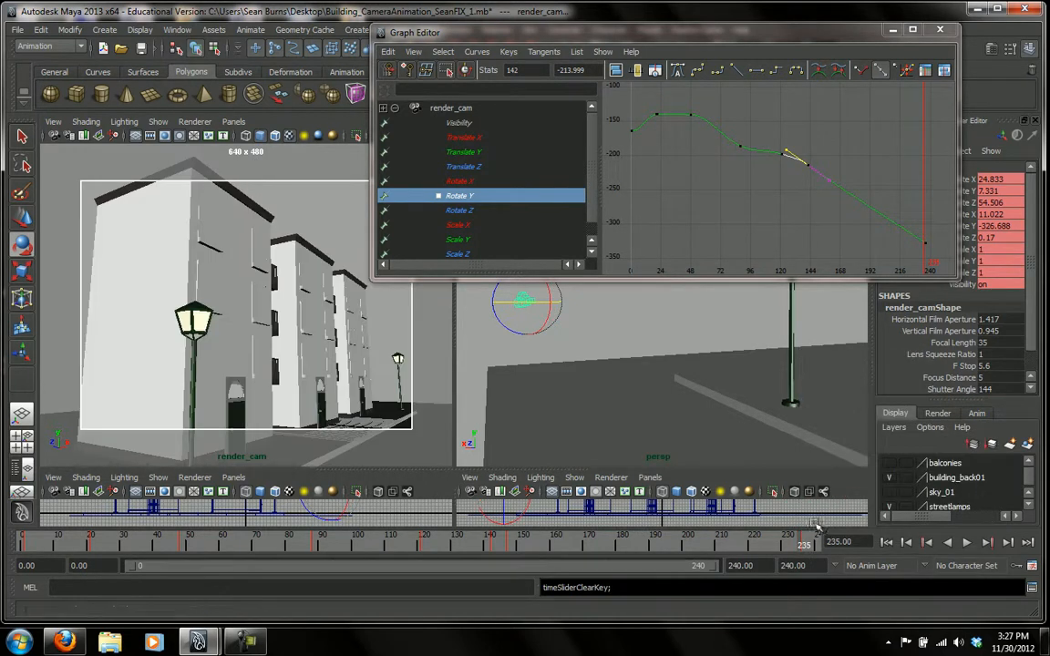
key("alt+v")
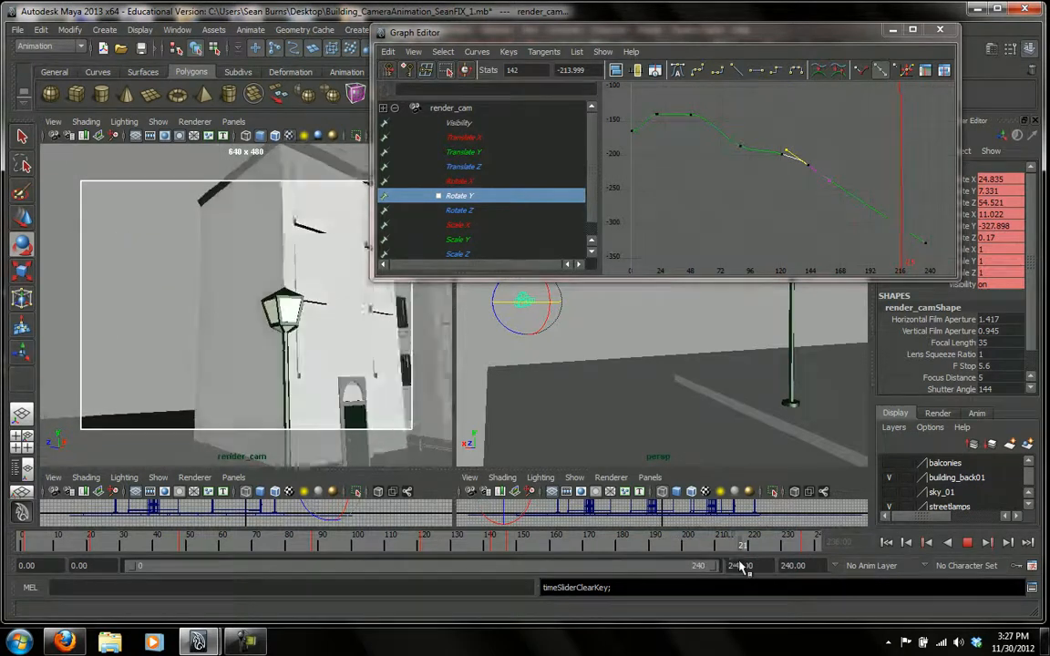
key("alt+v")
Set the tangents of the Rotate Y key at frame 236 to Flat and check the motion by playing and scrubbing.
left_click(925, 235)
right_click(924, 242)
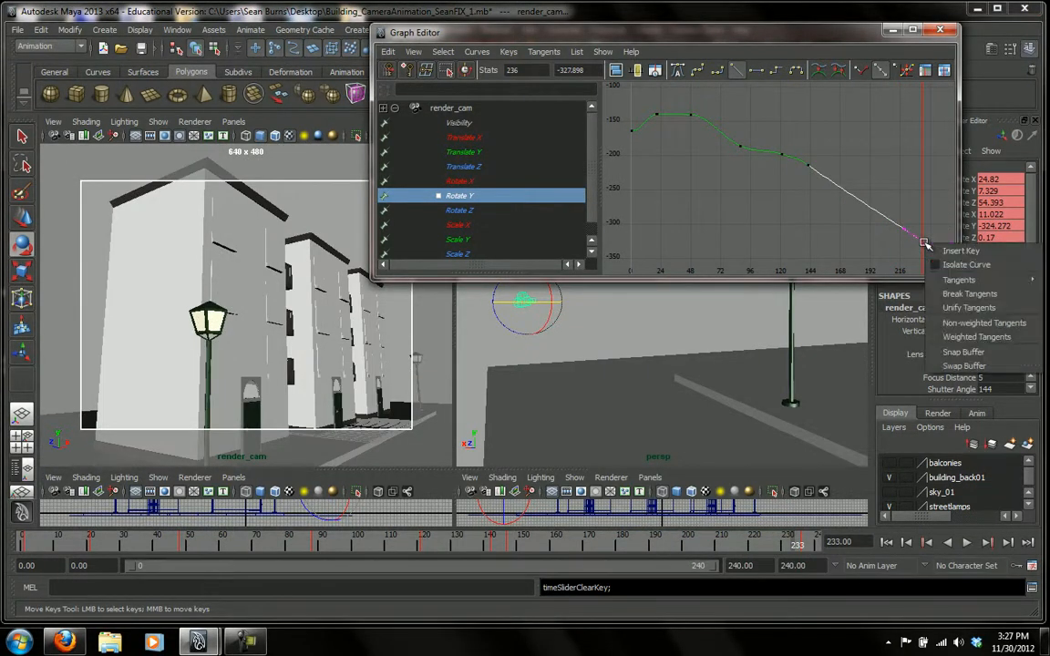
mouse_move(936, 279)
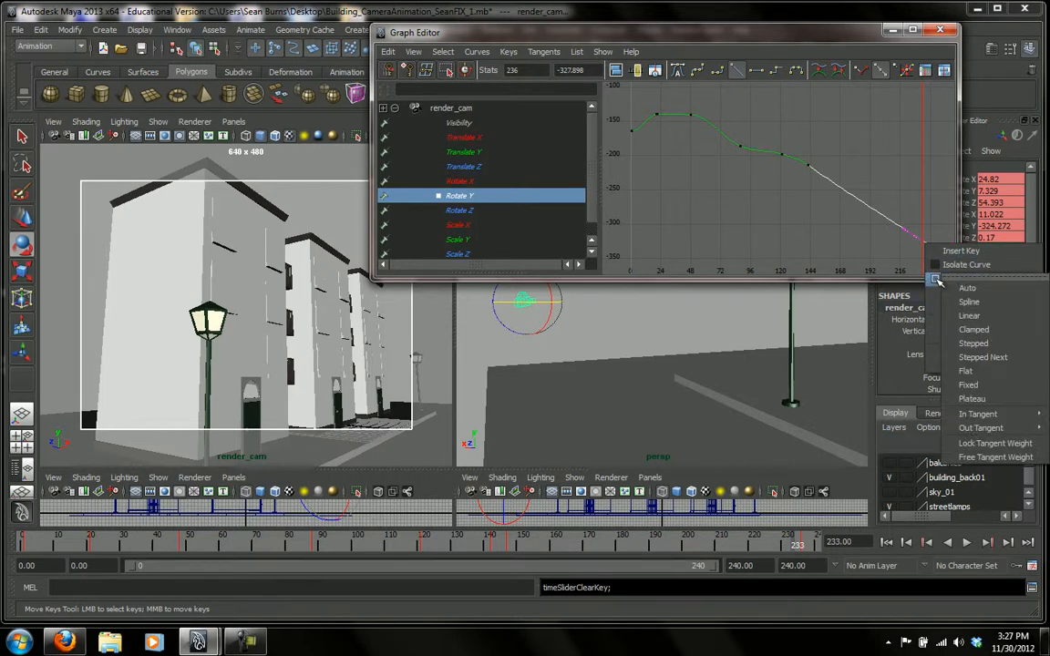
left_click(966, 372)
key("alt+v")
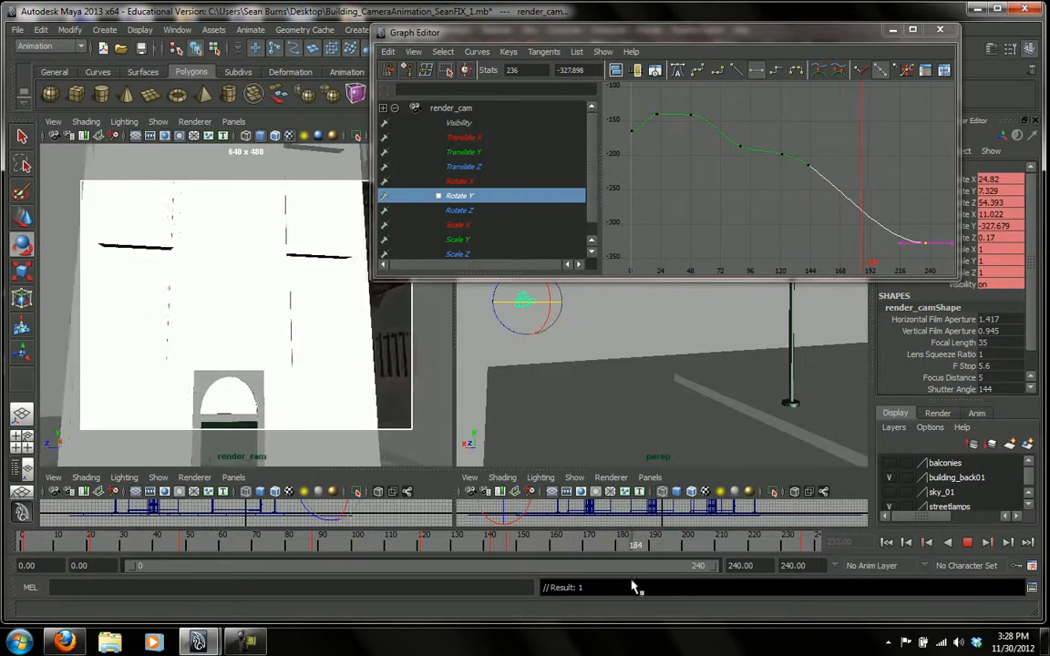
left_click_drag(633, 582, 636, 581)
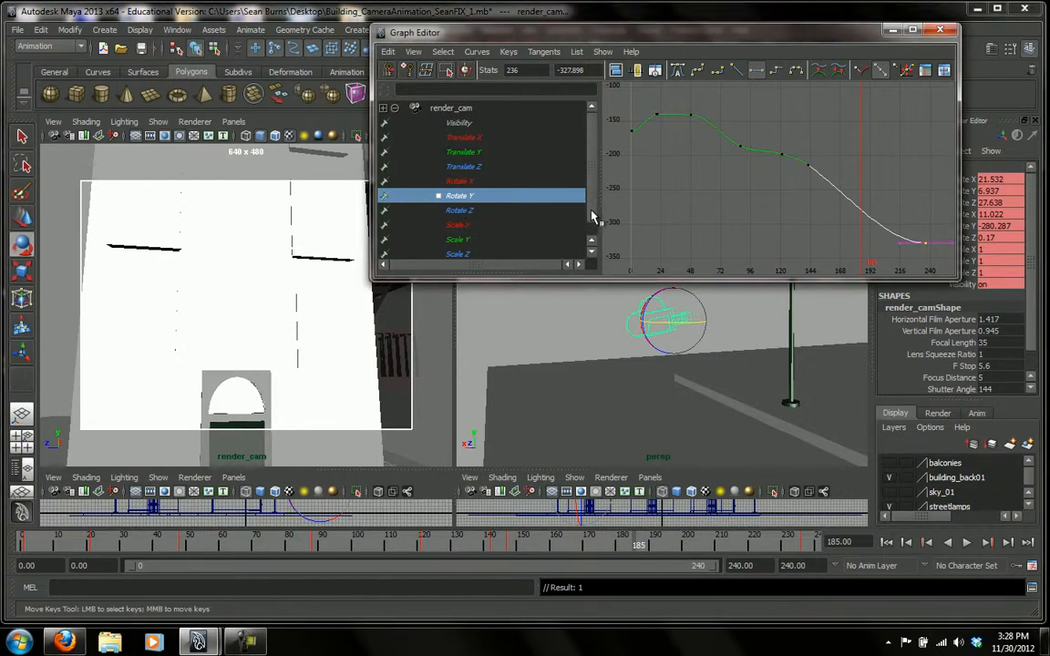
Switch the graph to render_cam's Rotate X channel and inspect the camera's orientation in the perspective view.
scroll(582, 221, "down", 1)
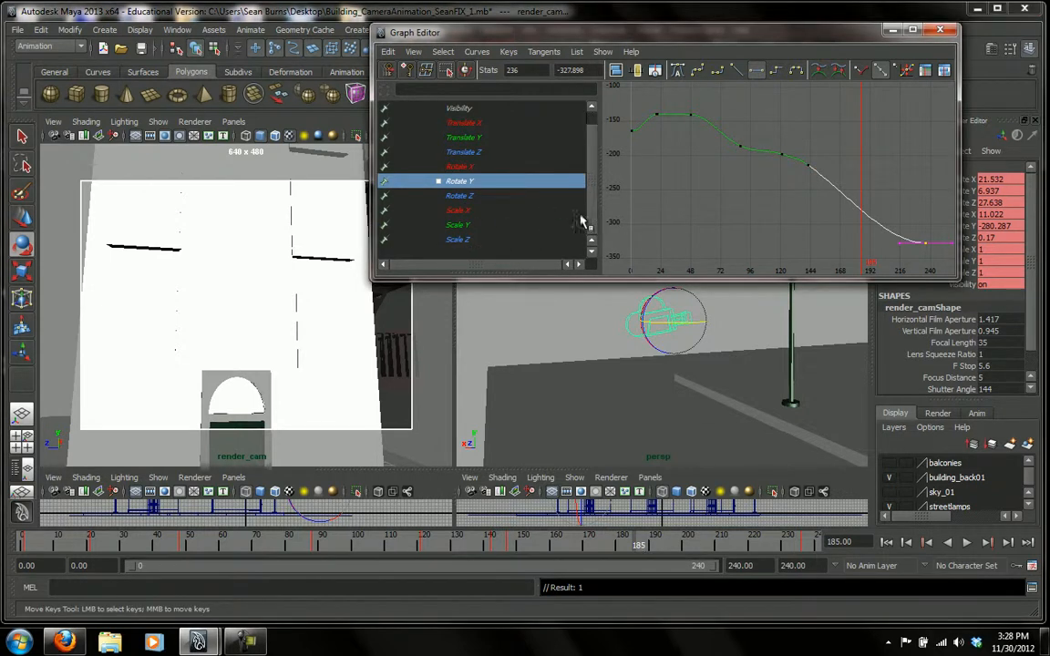
left_click(460, 169)
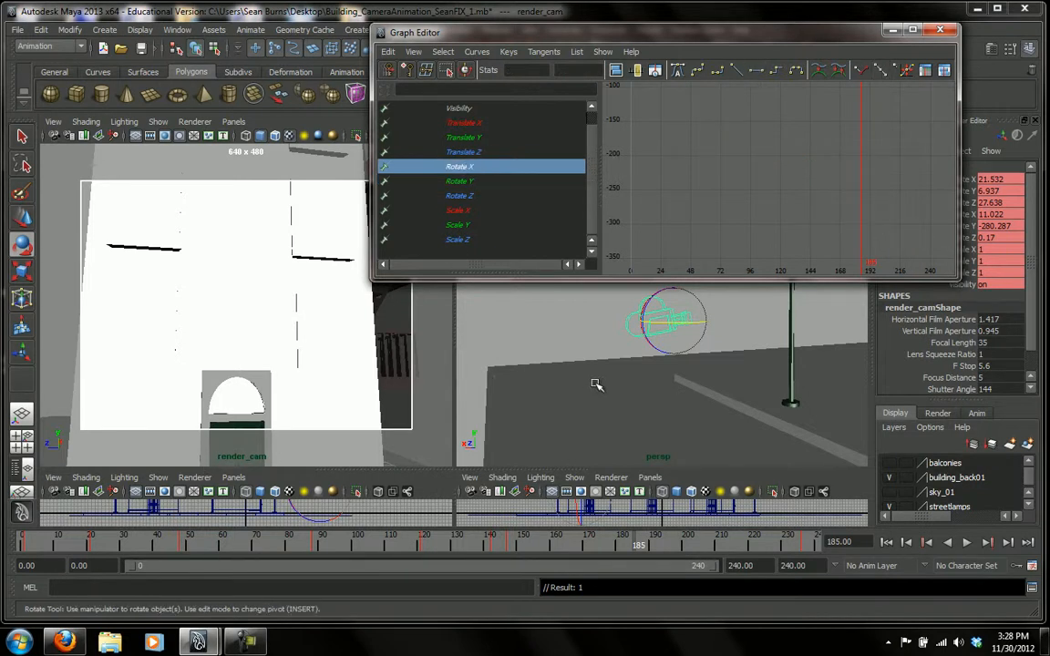
left_click_drag(613, 358, 635, 394, "alt")
middle_click_drag(622, 384, 620, 393)
key("ctrl+z")
left_click_drag(637, 424, 600, 399, "alt")
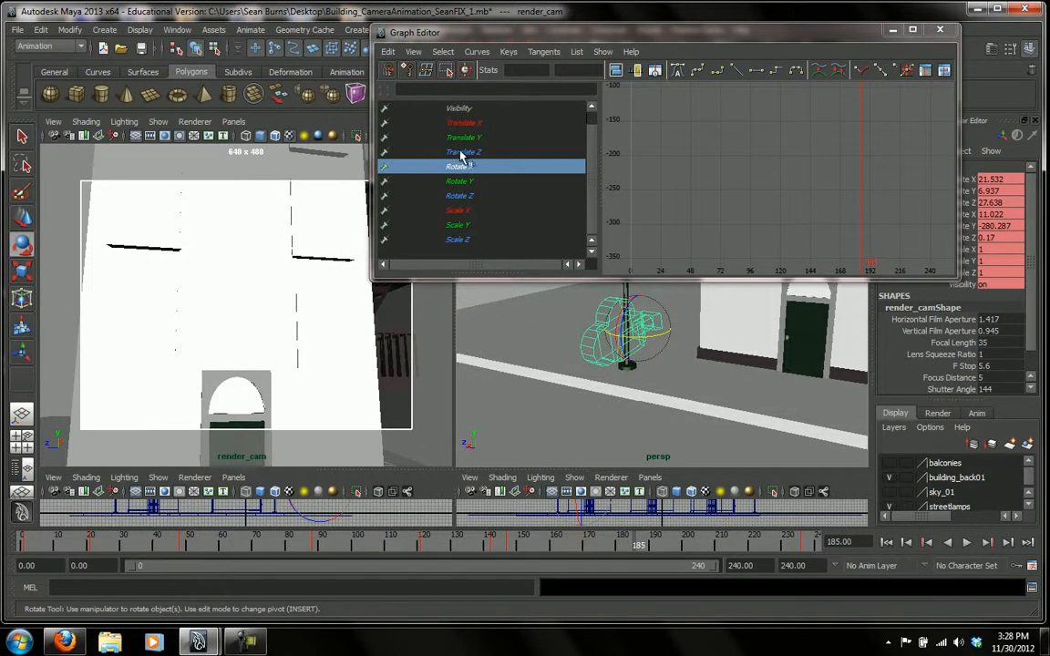
Display render_cam's Rotate X curve and steepen the tangents of its key at frame 147 so the curve arcs upward.
left_click(466, 195)
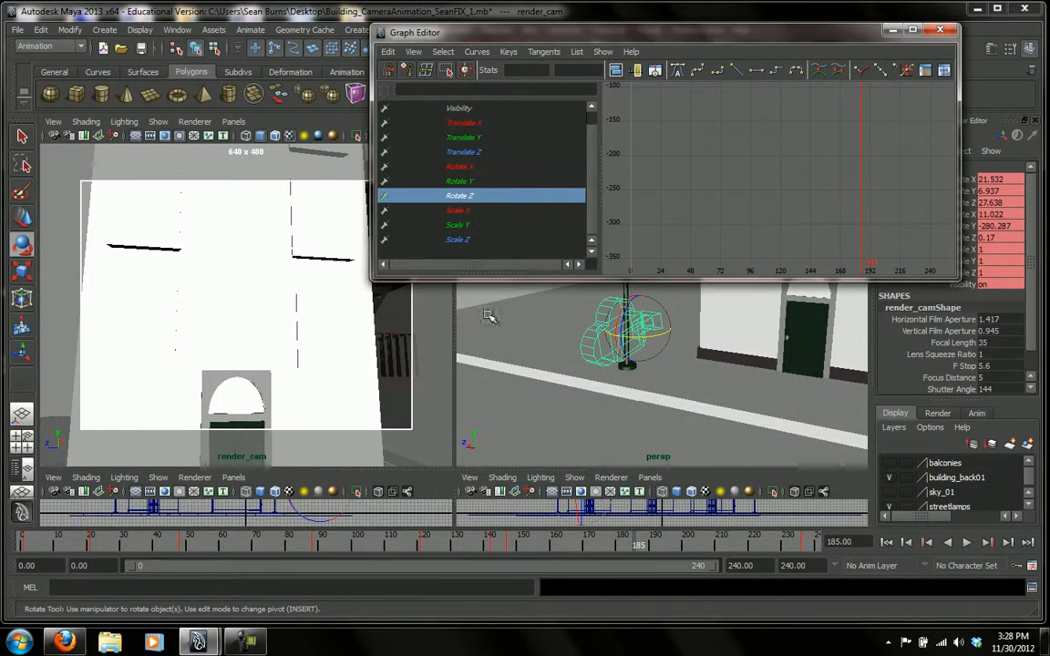
left_click(460, 167)
key("f")
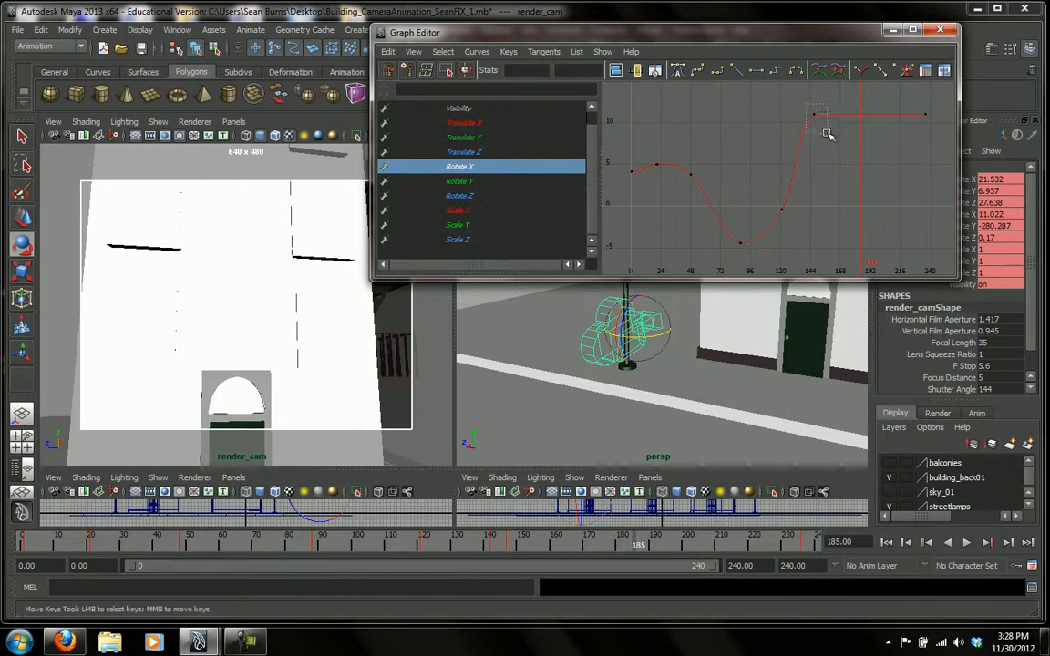
left_click_drag(826, 130, 827, 133)
middle_click_drag(795, 113, 906, 120)
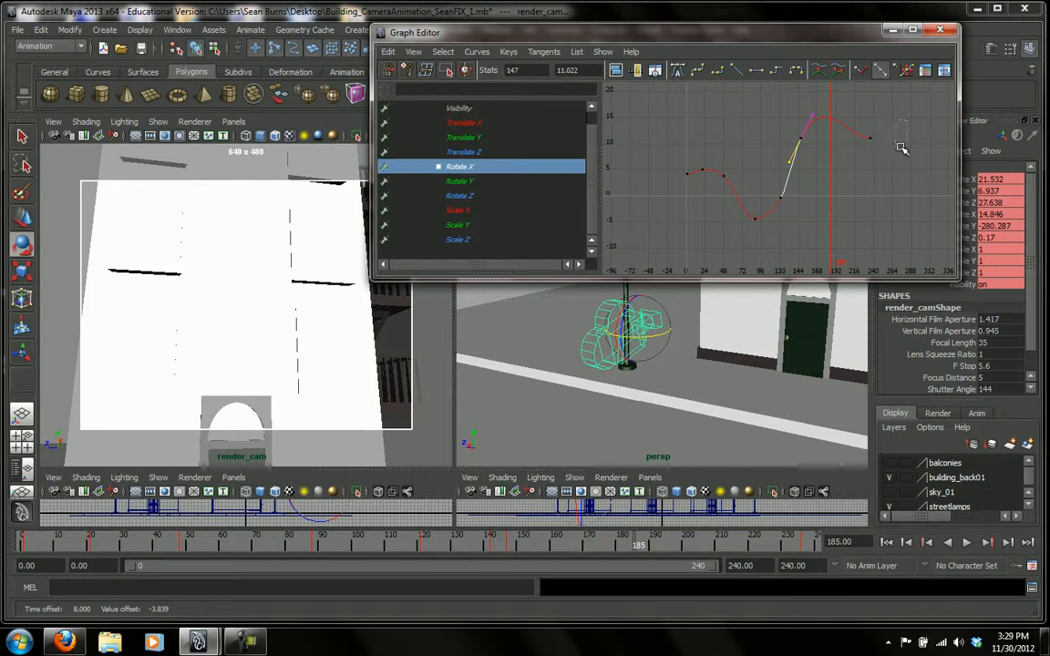
left_click(905, 128)
left_click_drag(870, 147, 909, 126)
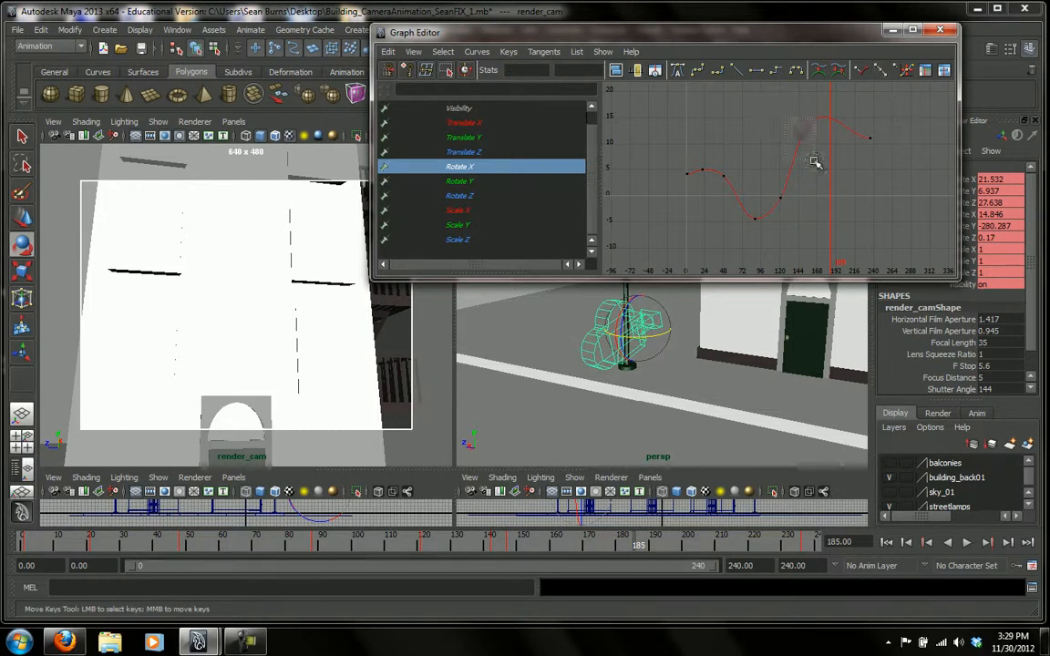
left_click_drag(810, 156, 809, 155)
mouse_move(790, 168)
middle_mouse_down()
mouse_move(795, 157)
mouse_move(801, 168)
middle_mouse_up()
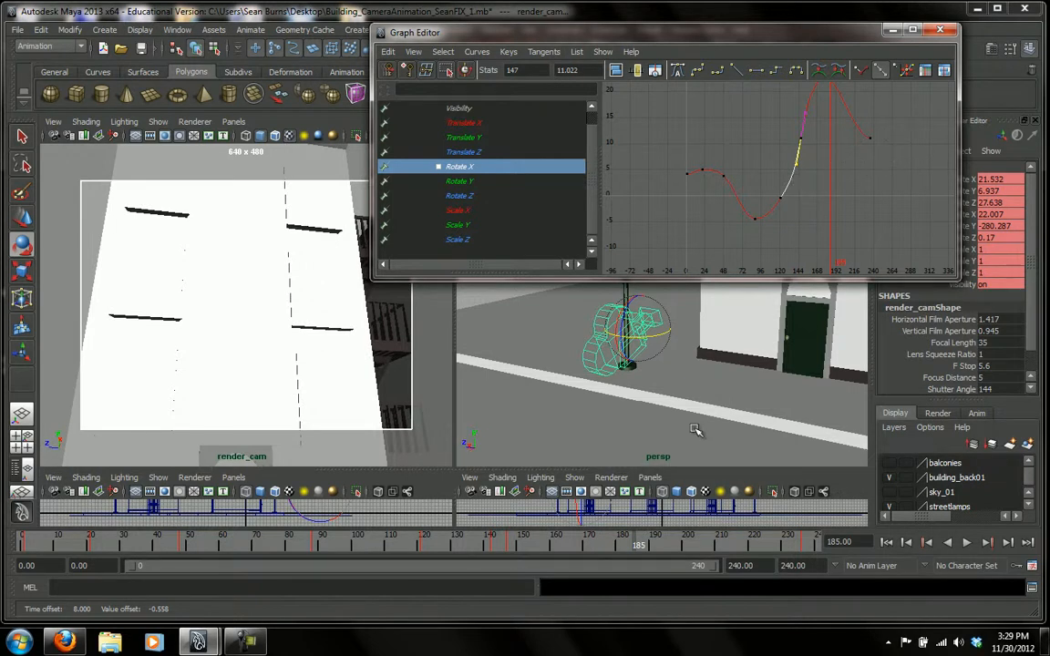
Set a key on render_cam at frame 183, near the peak of the Rotate X arc.
mouse_move(626, 538)
left_mouse_down()
mouse_move(621, 548)
mouse_move(524, 540)
mouse_move(505, 548)
mouse_move(785, 578)
mouse_move(537, 578)
mouse_move(642, 580)
mouse_move(631, 551)
mouse_move(620, 551)
mouse_move(628, 551)
left_mouse_up()
scroll(832, 222, "up", 3)
scroll(833, 222, "down", 3)
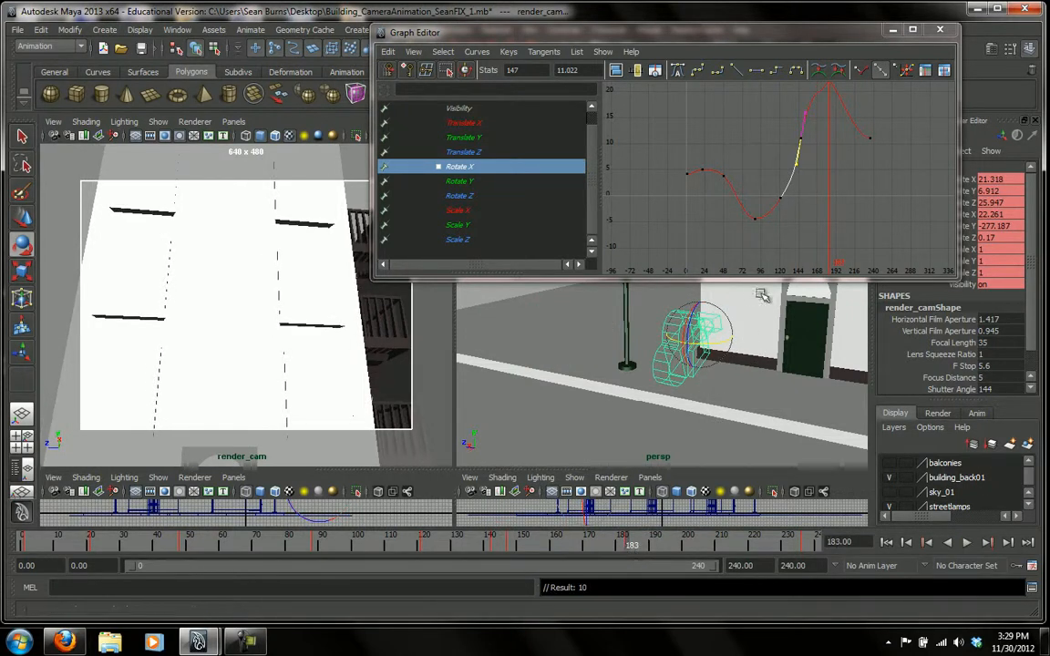
right_click_drag(814, 234, 826, 236, "alt")
middle_click_drag(823, 237, 814, 281, "alt")
right_click_drag(815, 281, 790, 277, "alt")
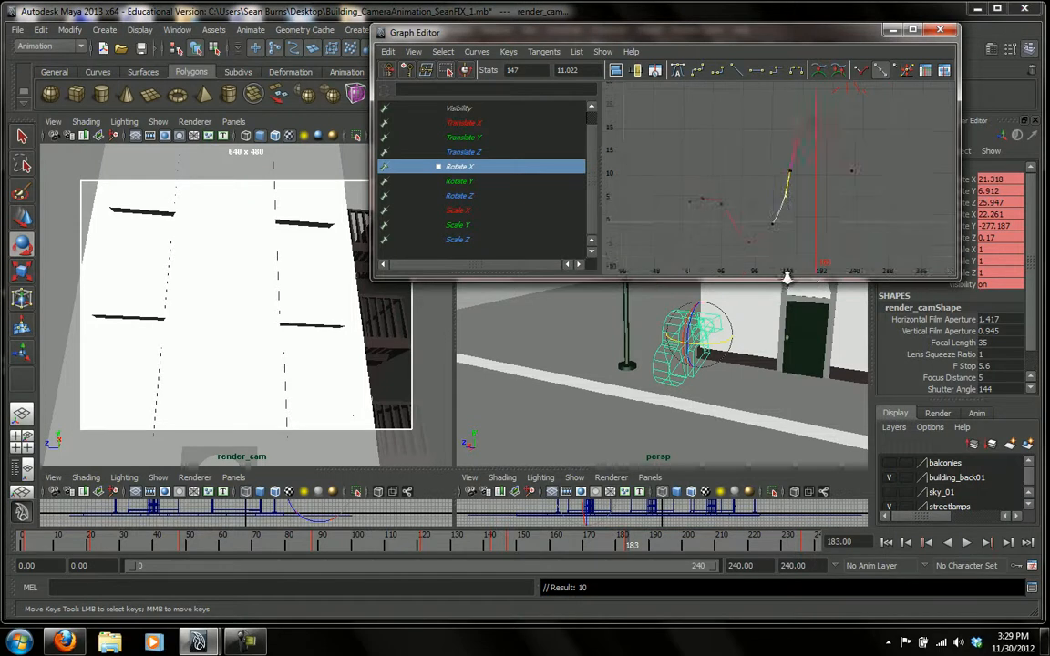
Set the tangents of the Rotate X key at frame 183 to Flat and move it to frame 191 at about 32.
left_click_drag(800, 99, 830, 137)
mouse_move(830, 138)
middle_mouse_down()
mouse_move(813, 110)
mouse_move(824, 127)
middle_mouse_up()
key("ctrl+z")
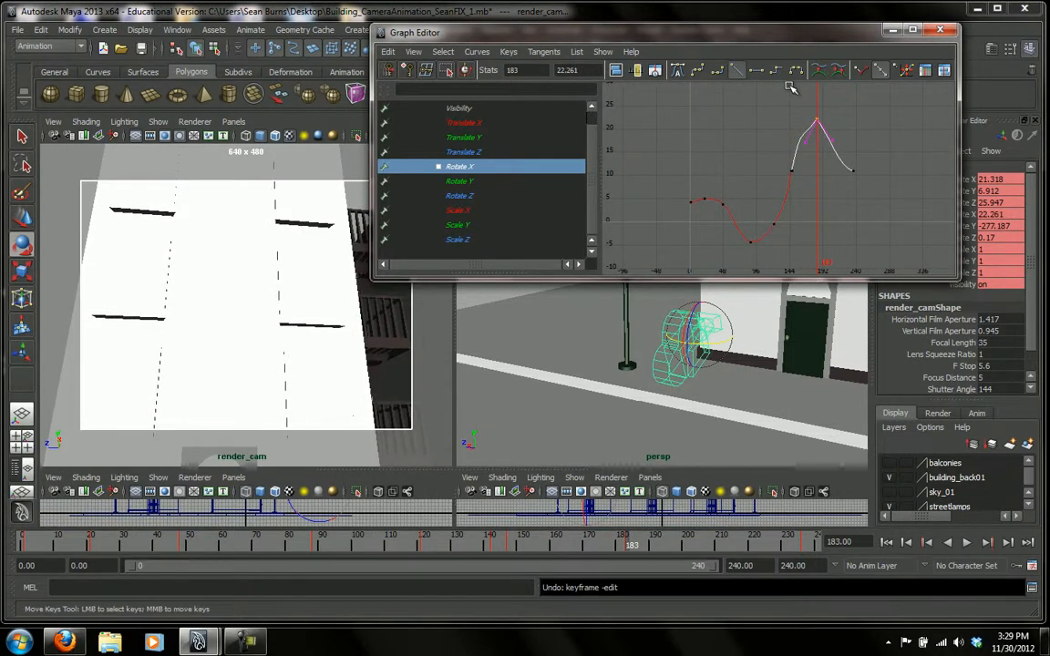
right_click(815, 120)
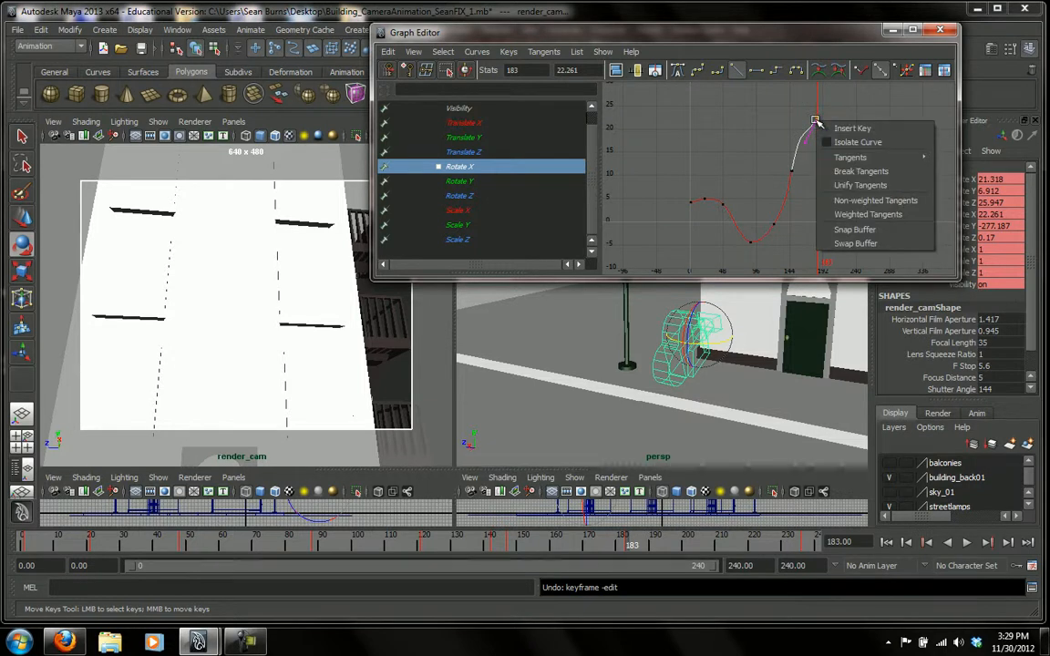
mouse_move(834, 159)
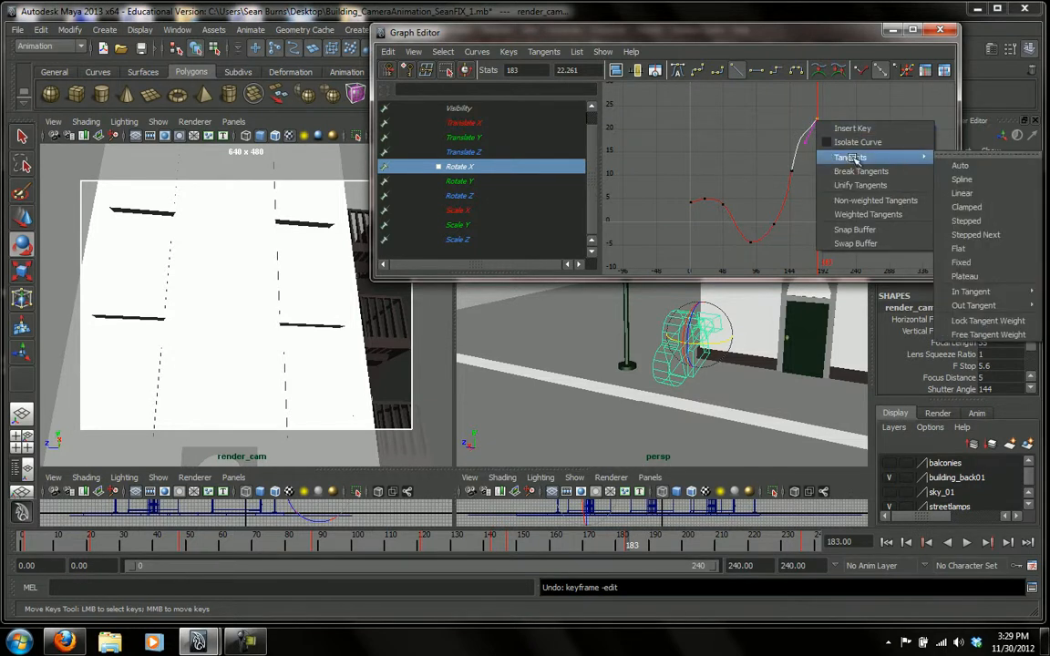
left_click(957, 248)
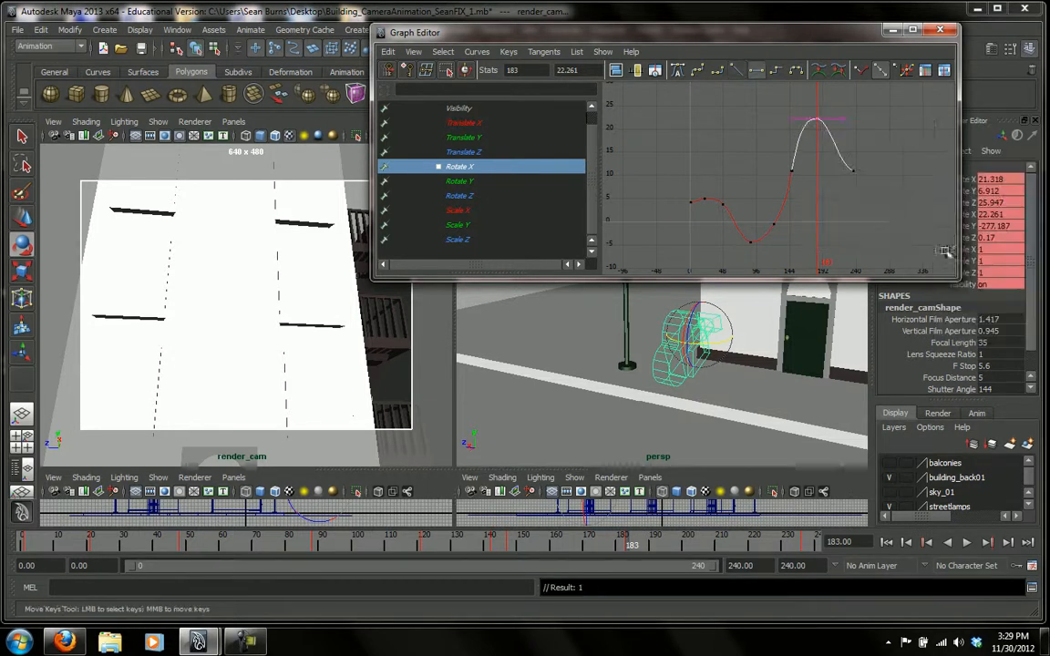
middle_click_drag(817, 121, 823, 75)
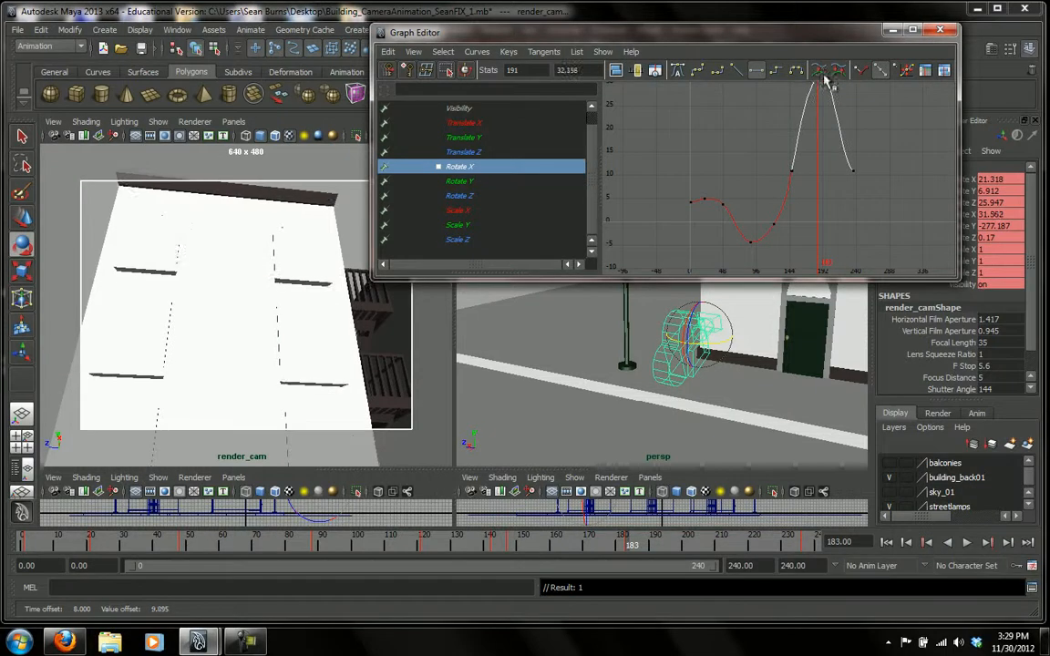
Scrub back to frame 0, enlarge the render_cam view and minimize the Graph Editor.
left_click_drag(631, 546, 4, 506)
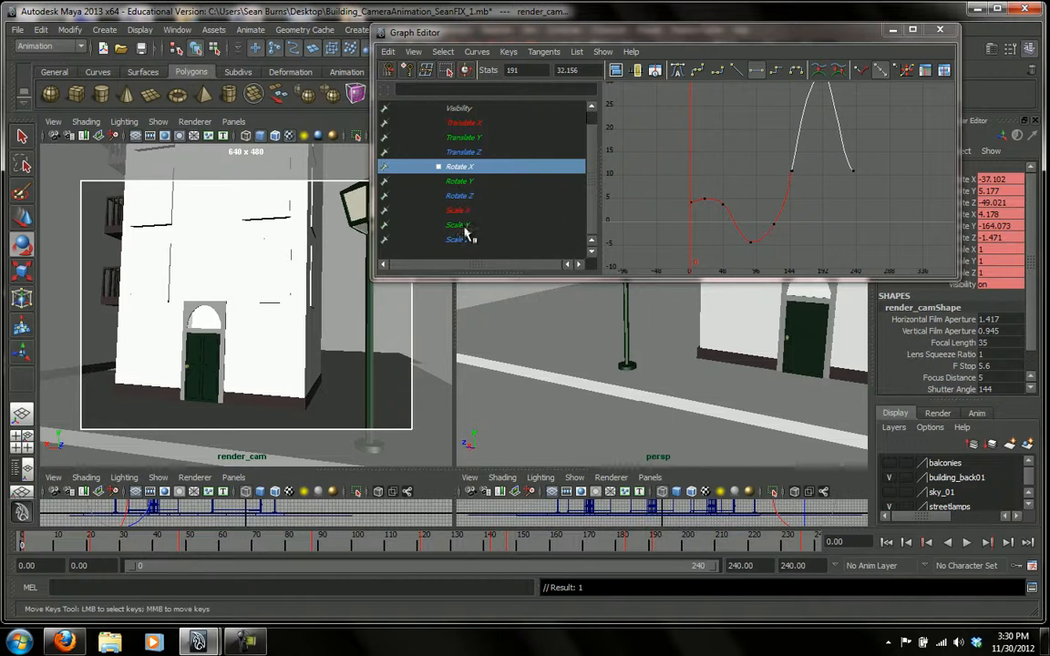
left_click(462, 183)
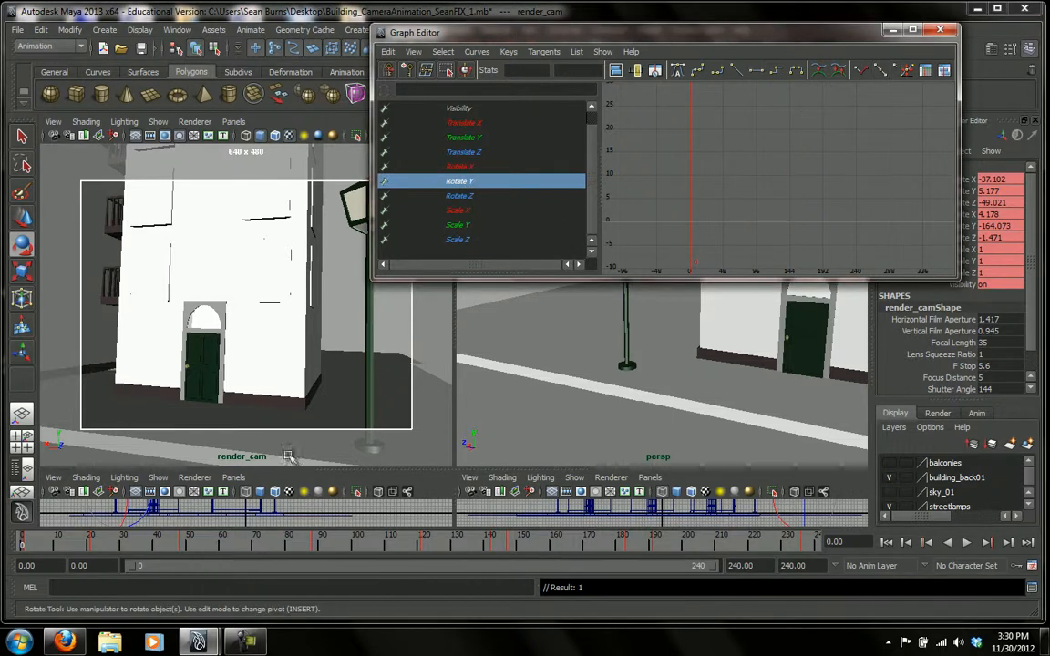
key("alt+v")
left_click_drag(66, 549, 22, 549)
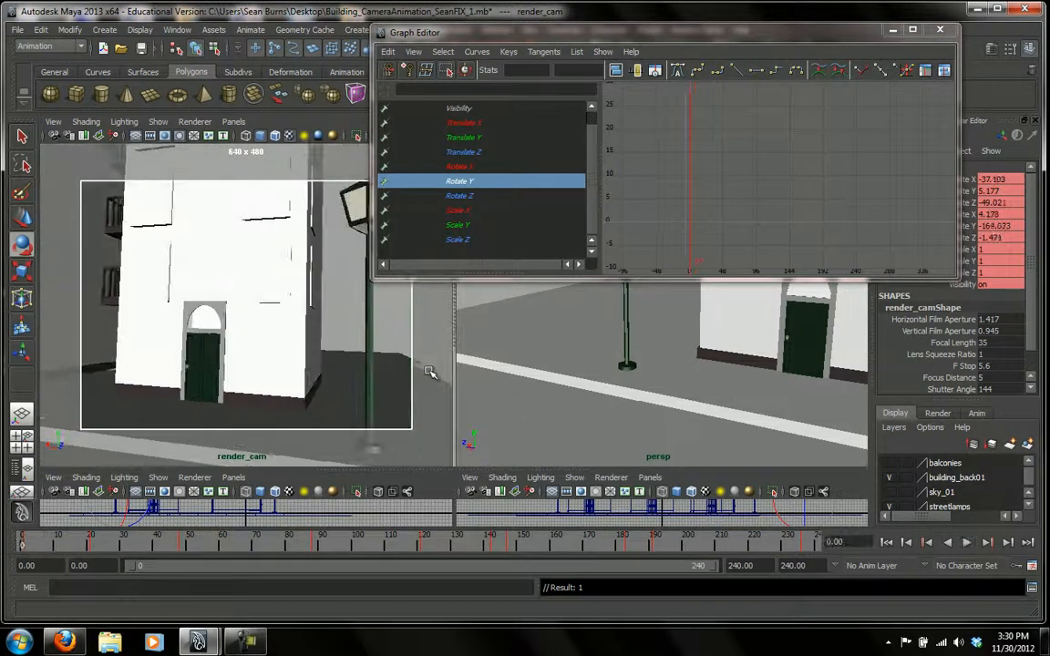
key("space")
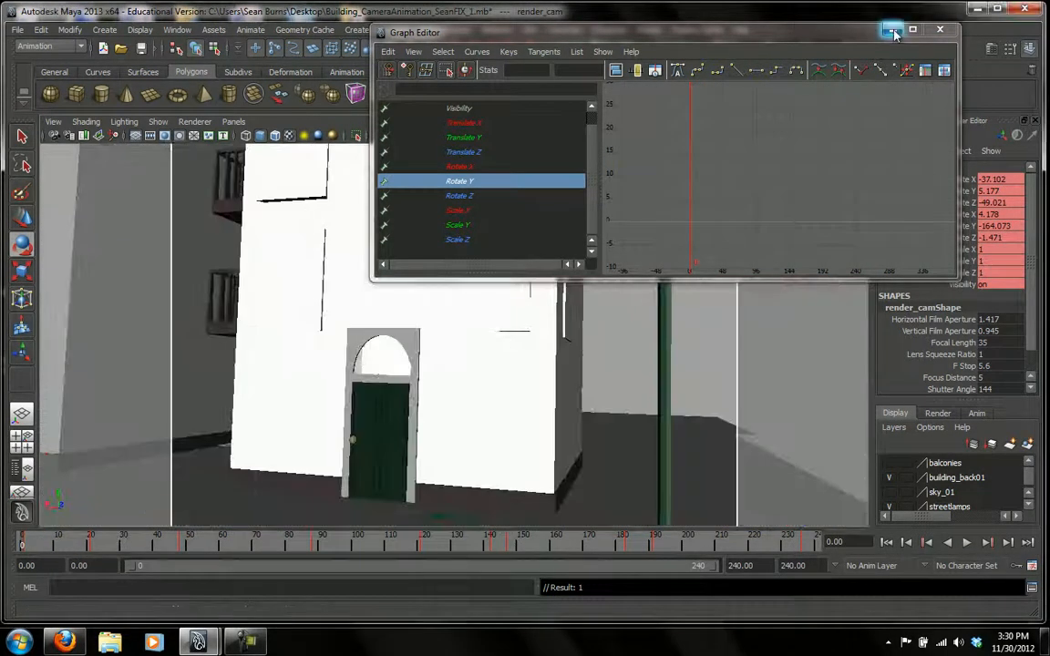
left_click(940, 29)
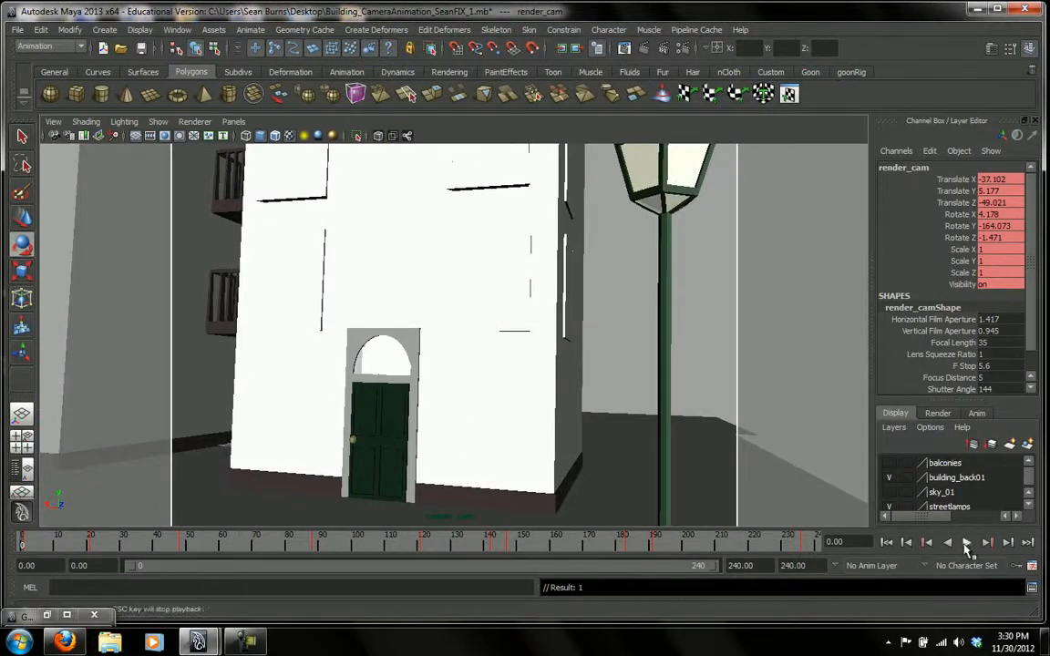
Play the animation from frame 0 through render_cam, replay its opening and return to the first frame.
left_click(967, 543)
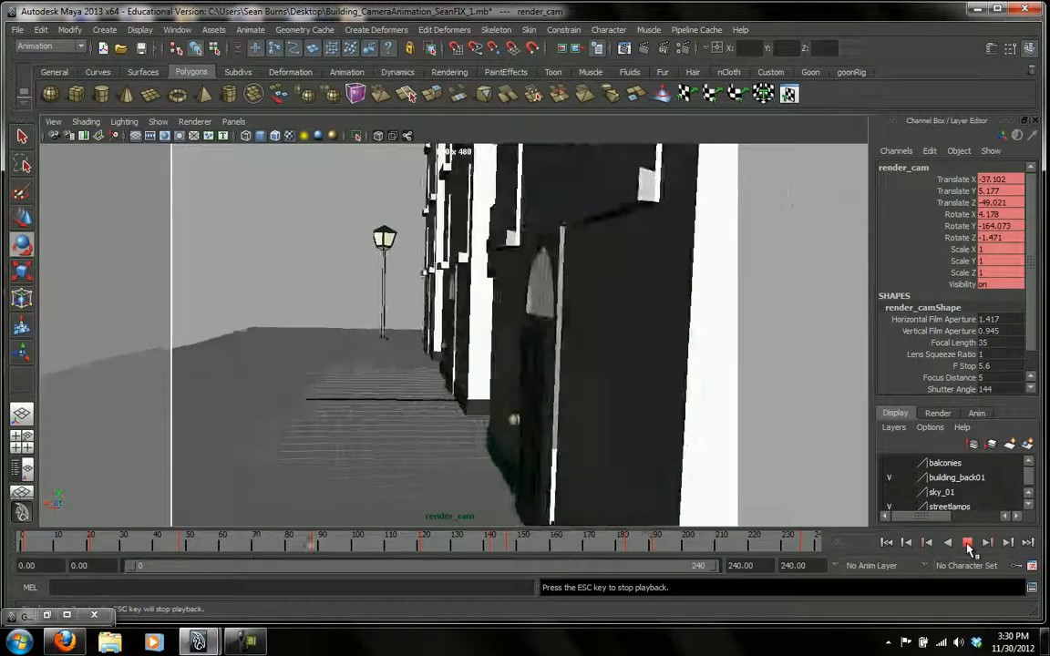
left_click(968, 547)
left_click(19, 545)
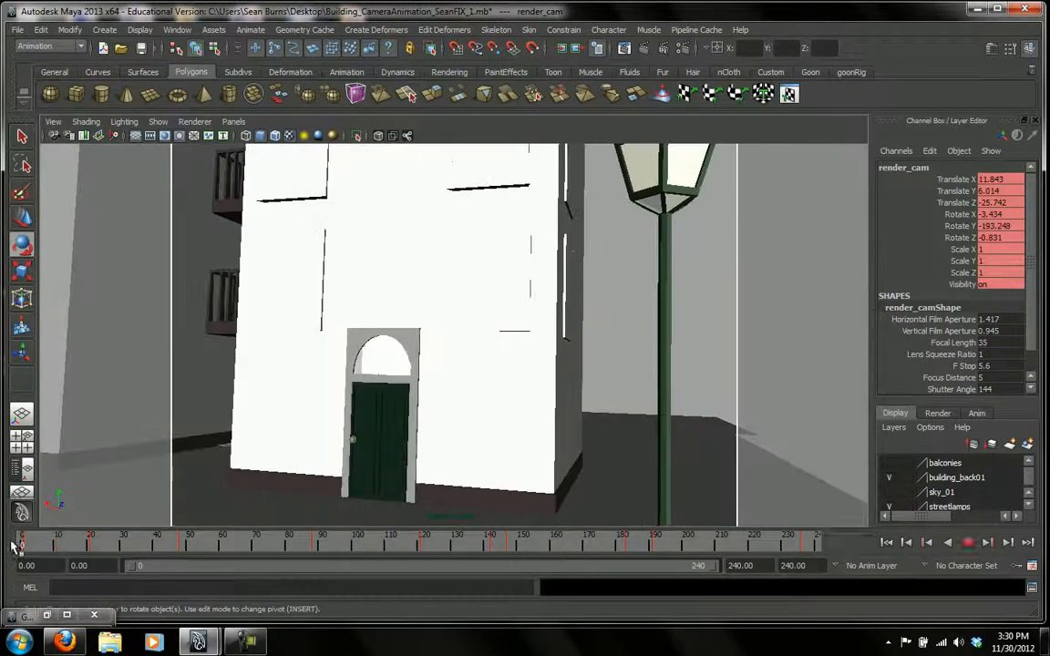
left_click(967, 543)
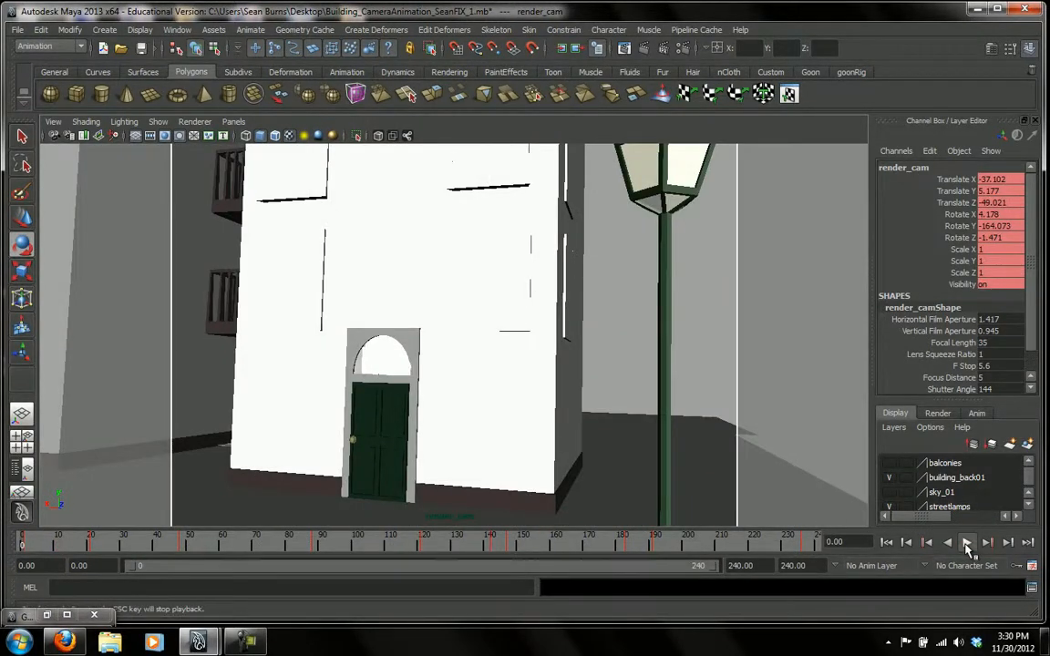
left_click(967, 543)
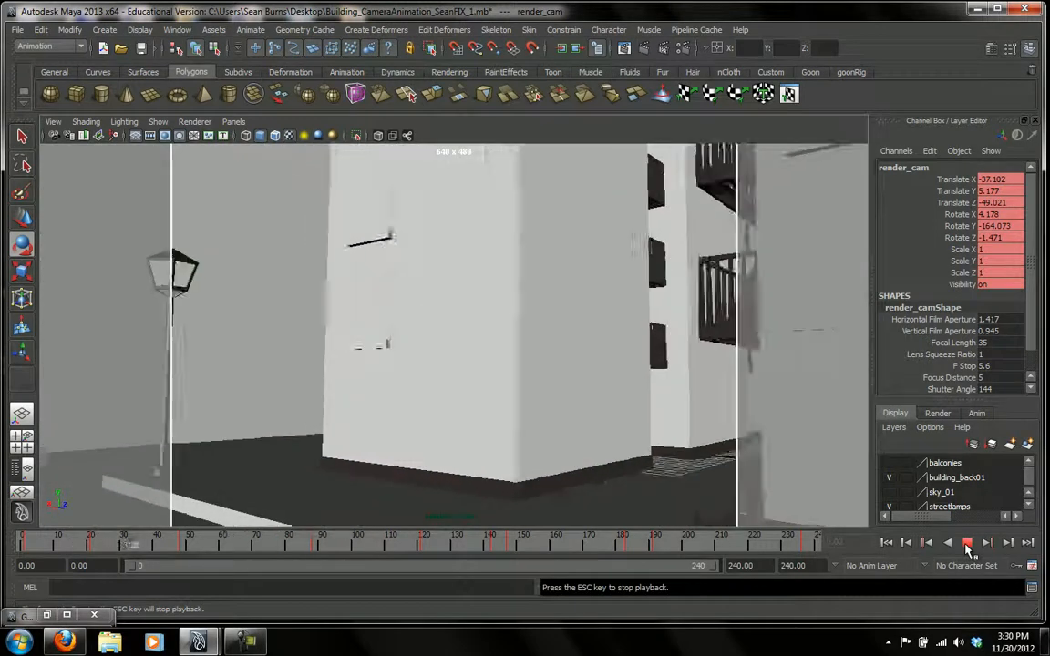
left_click(966, 543)
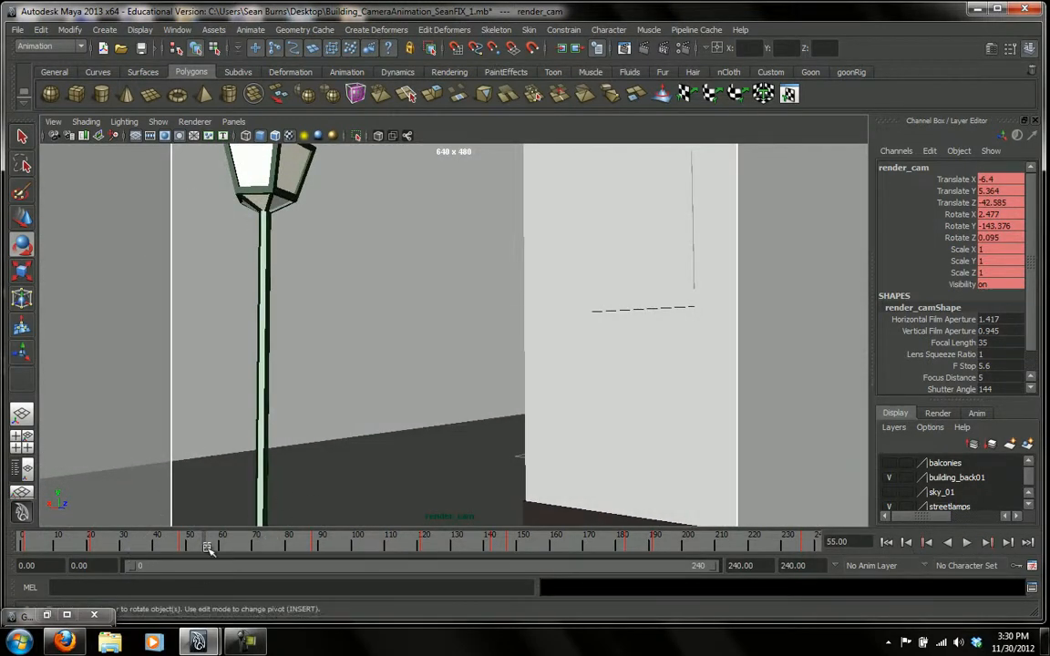
left_click_drag(29, 547, 20, 548)
Restore the Graph Editor, frame all translate and rotate curves of render_cam, and isolate Rotate Y.
left_click(69, 616)
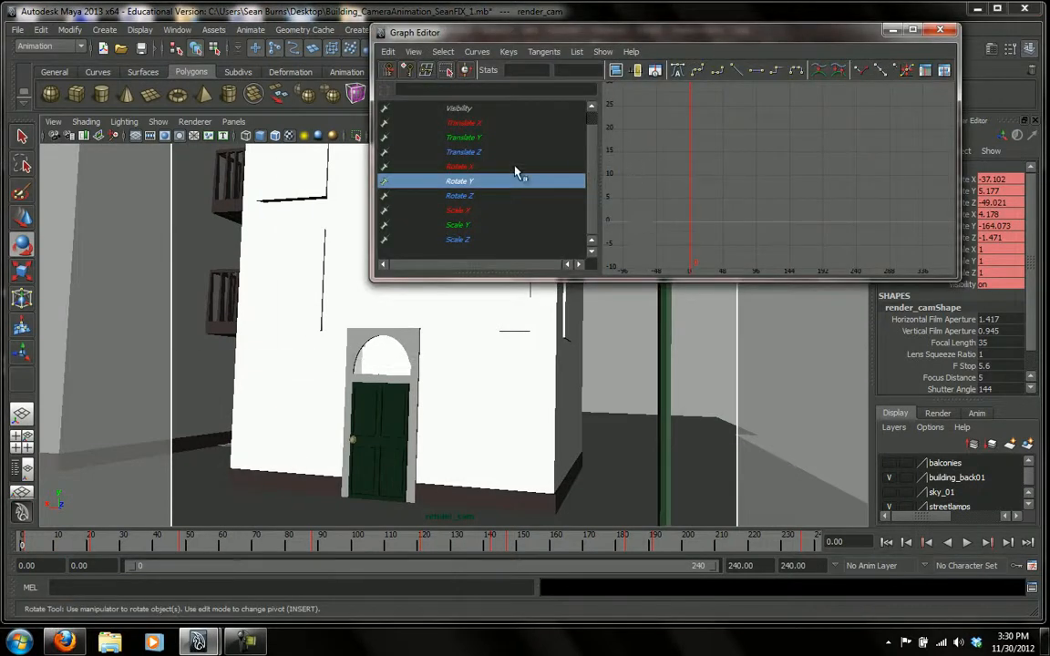
left_click_drag(460, 122, 483, 199)
key("f")
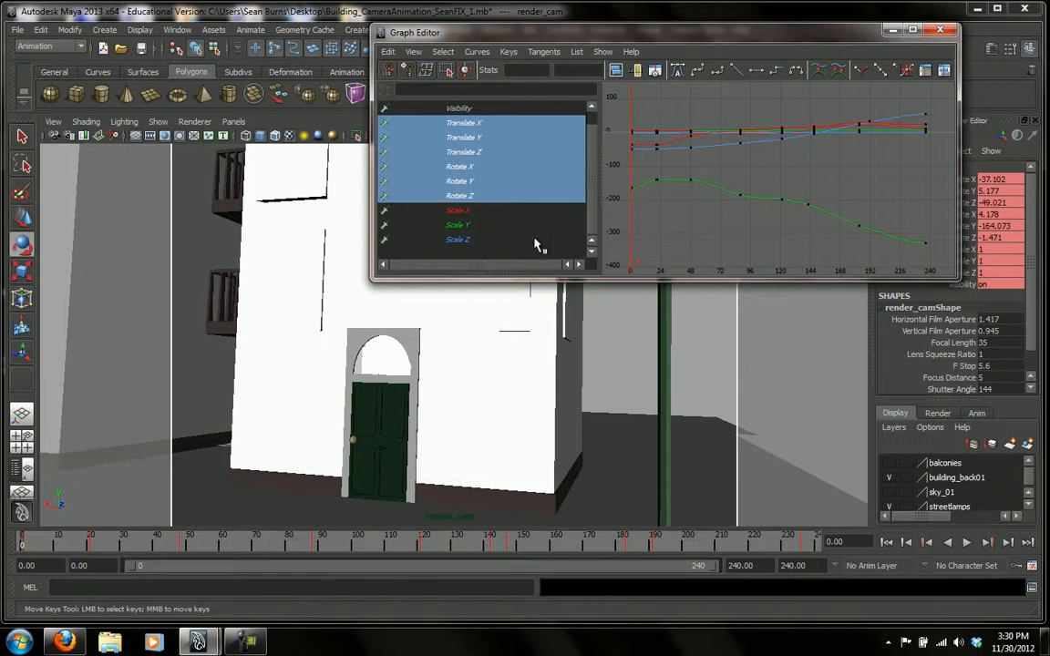
left_click(462, 183)
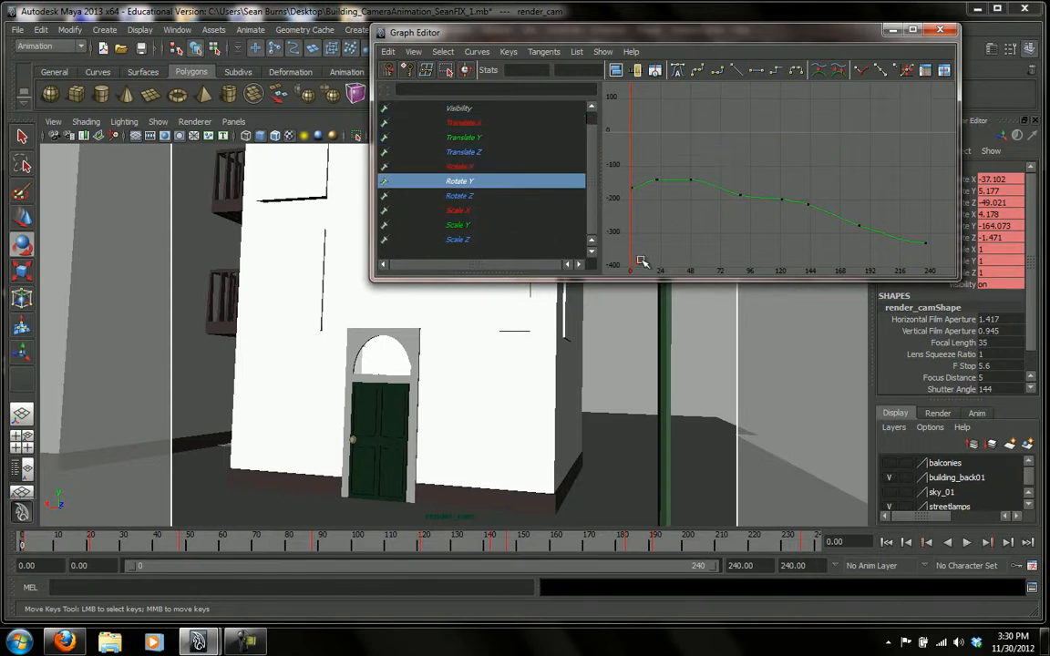
Scrub to frame 18 and examine the opening section of the Rotate Y curve against the camera view.
mouse_move(34, 549)
left_mouse_down()
mouse_move(91, 553)
mouse_move(78, 552)
left_mouse_up()
scroll(695, 225, "up", 3)
scroll(695, 225, "down", 3)
scroll(693, 225, "up", 3)
middle_click_drag(694, 225, 888, 209, "alt")
scroll(891, 211, "up", 2)
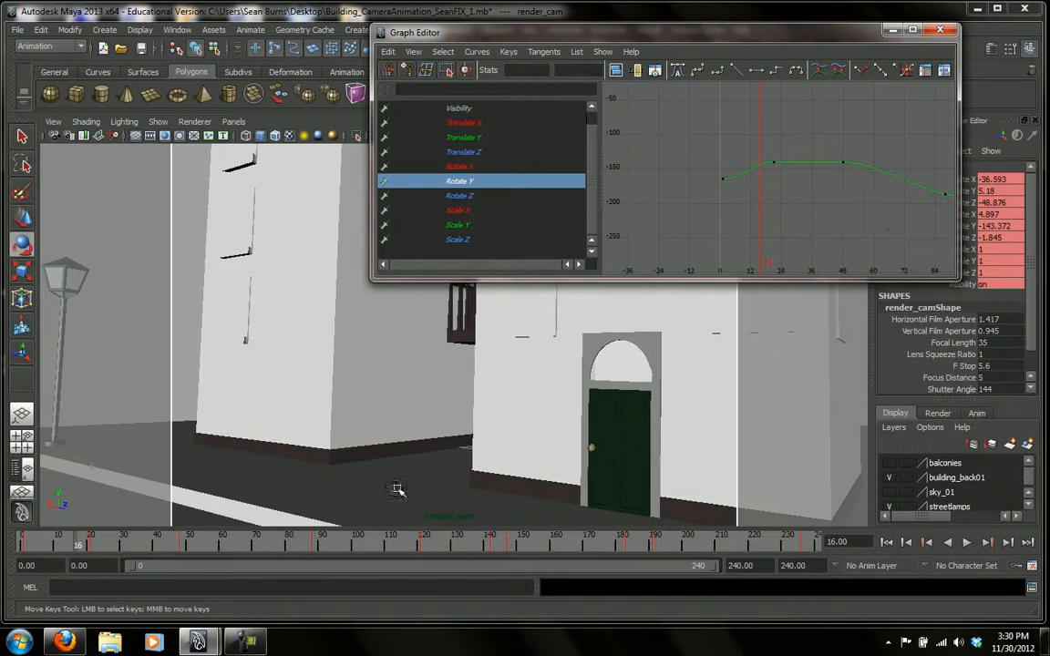
mouse_move(87, 549)
left_mouse_down()
mouse_move(116, 555)
mouse_move(63, 554)
mouse_move(116, 559)
mouse_move(57, 554)
mouse_move(303, 588)
mouse_move(85, 554)
left_mouse_up()
Display and frame render_cam's Translate X, Y and Z curves for inspection.
left_click(466, 124)
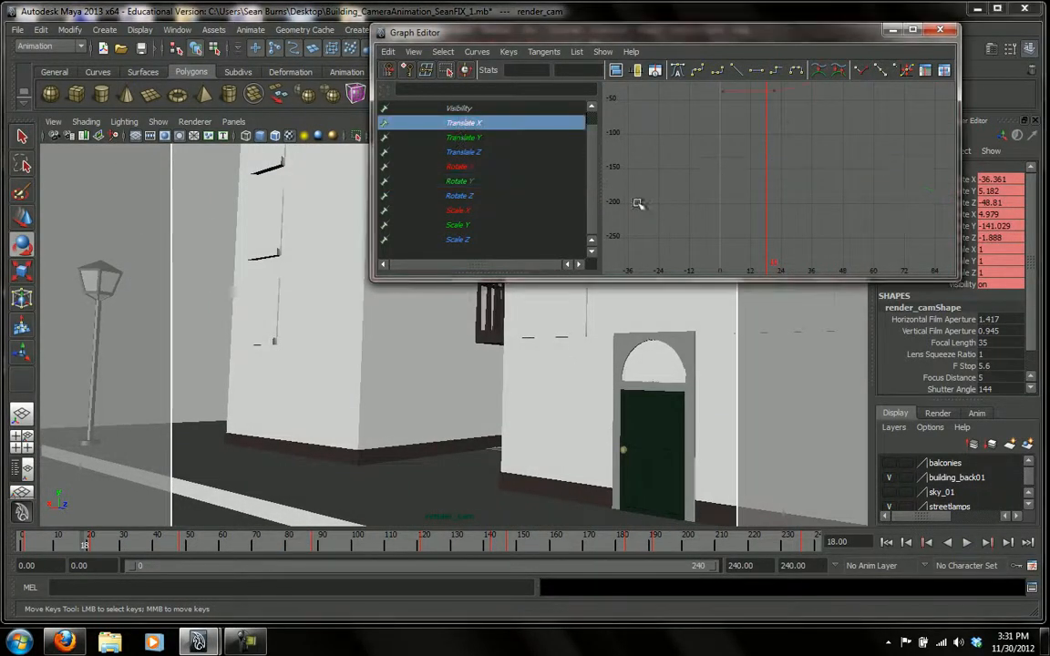
left_click_drag(453, 153, 467, 127)
key("f")
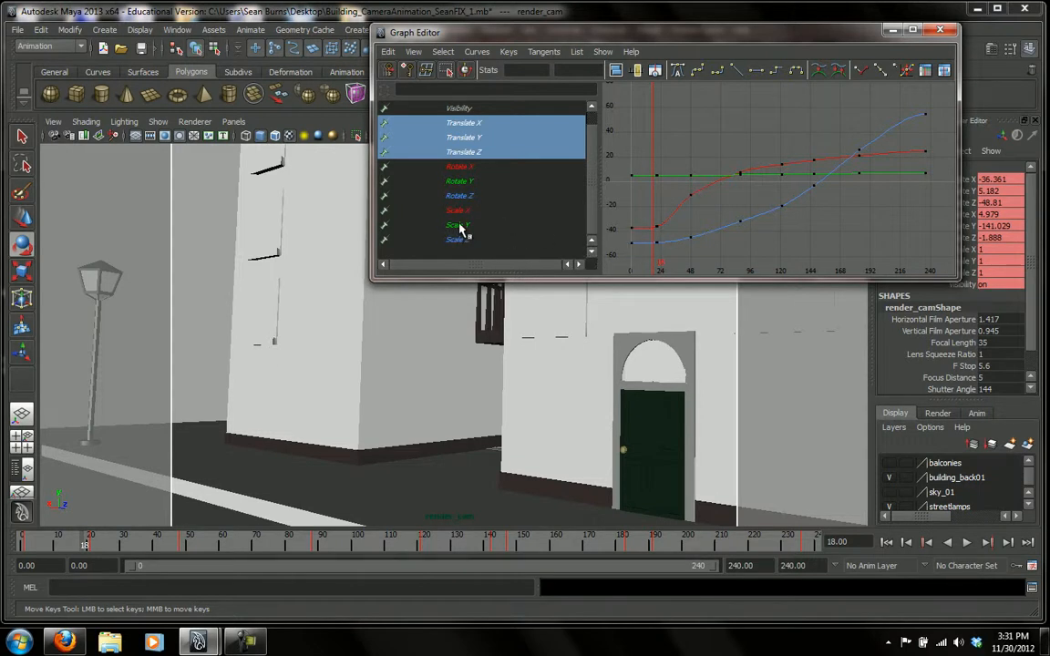
Lower the Rotate Y key at frame 21 to about -150 to slow the camera's opening turn.
left_click(462, 181)
key("f")
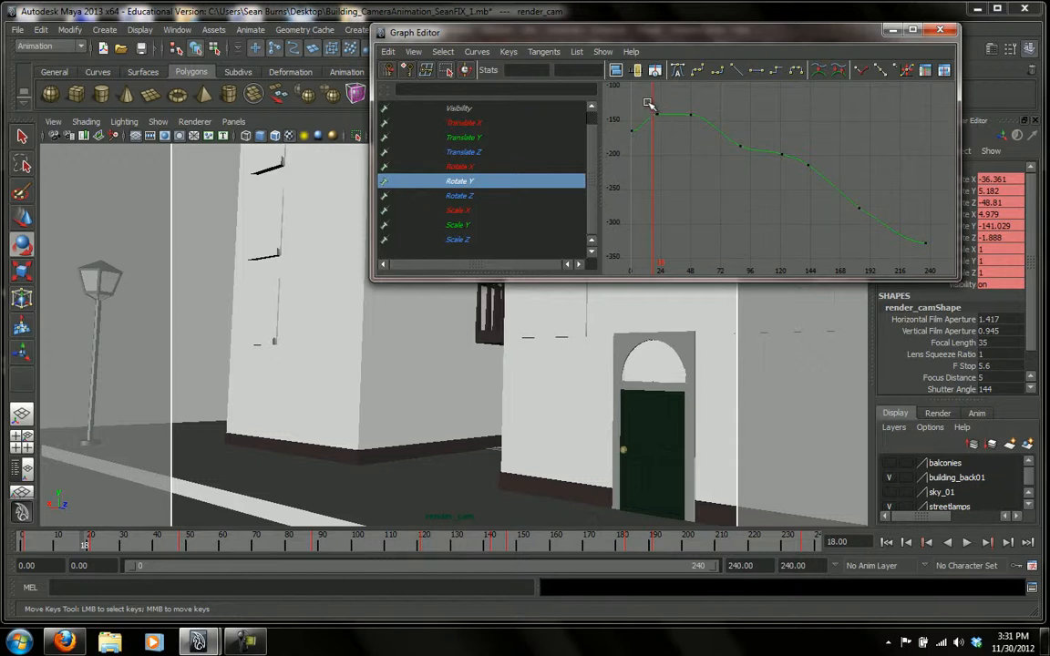
left_click_drag(663, 121, 662, 123)
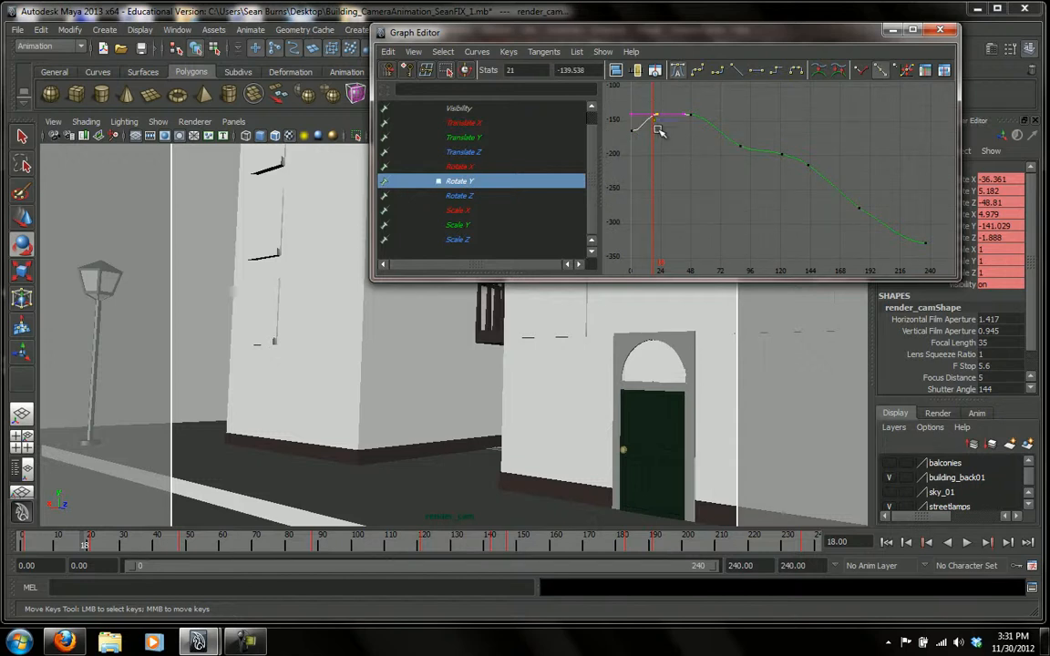
left_click_drag(85, 545, 94, 553)
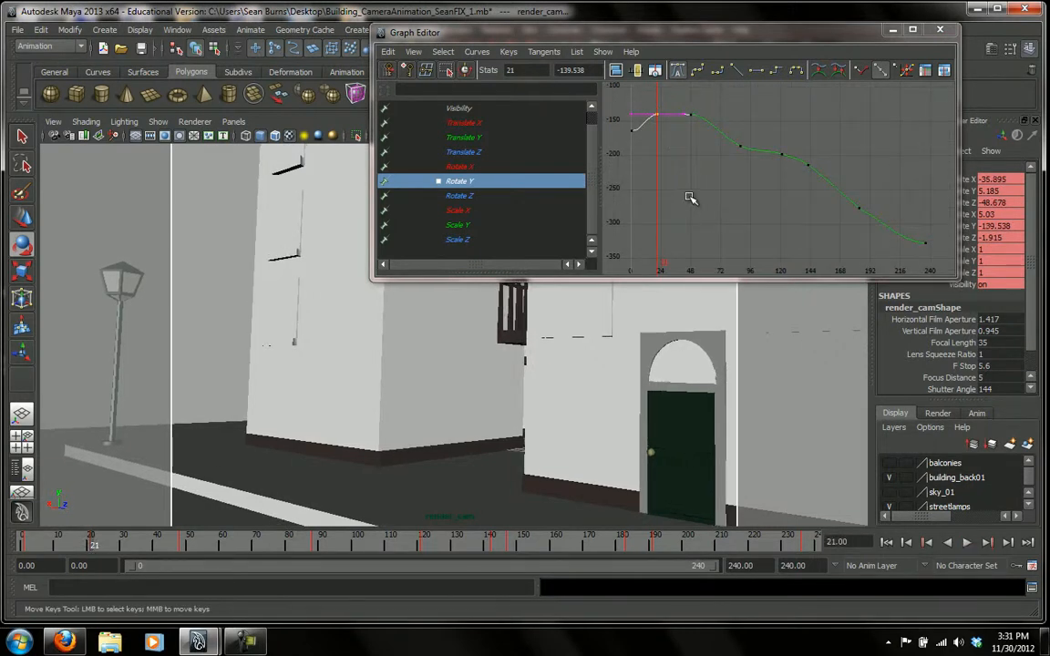
middle_click_drag(696, 197, 750, 223, "alt")
middle_click_drag(714, 138, 712, 147)
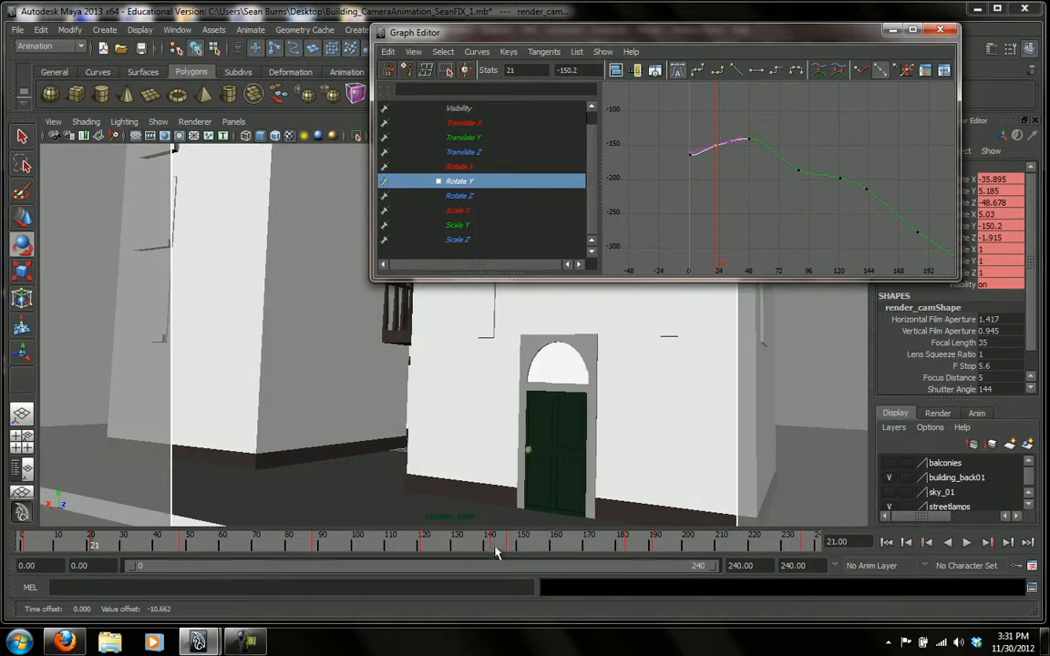
Return to frame 0, minimize the Graph Editor and play back the opening camera turn.
left_click(23, 545)
key("alt+v")
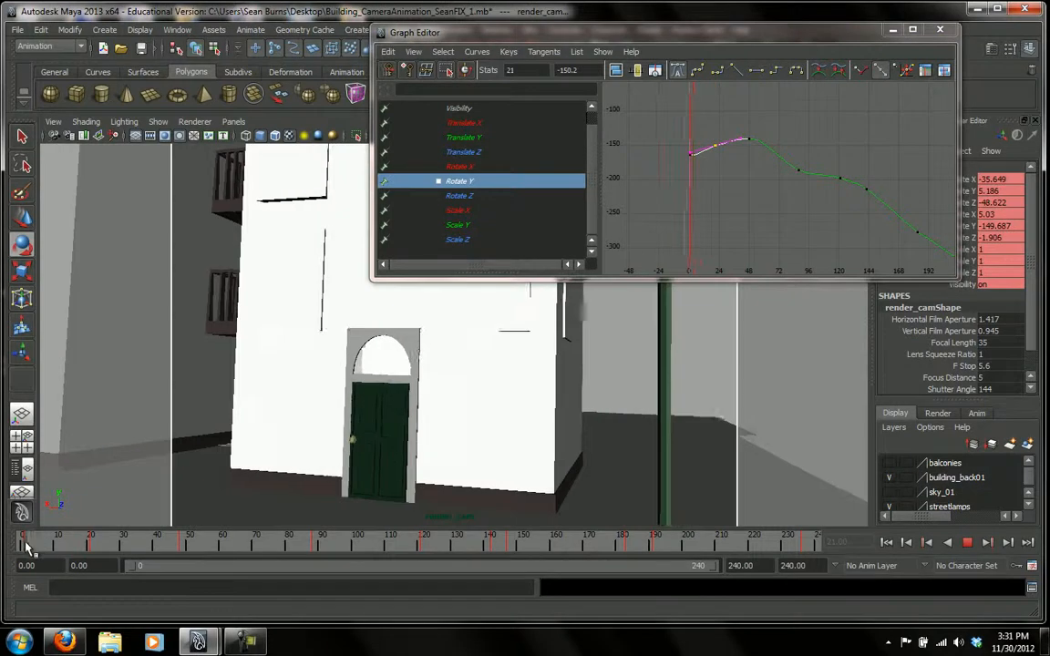
left_click_drag(114, 552, 20, 563)
left_click(895, 31)
left_click(967, 542)
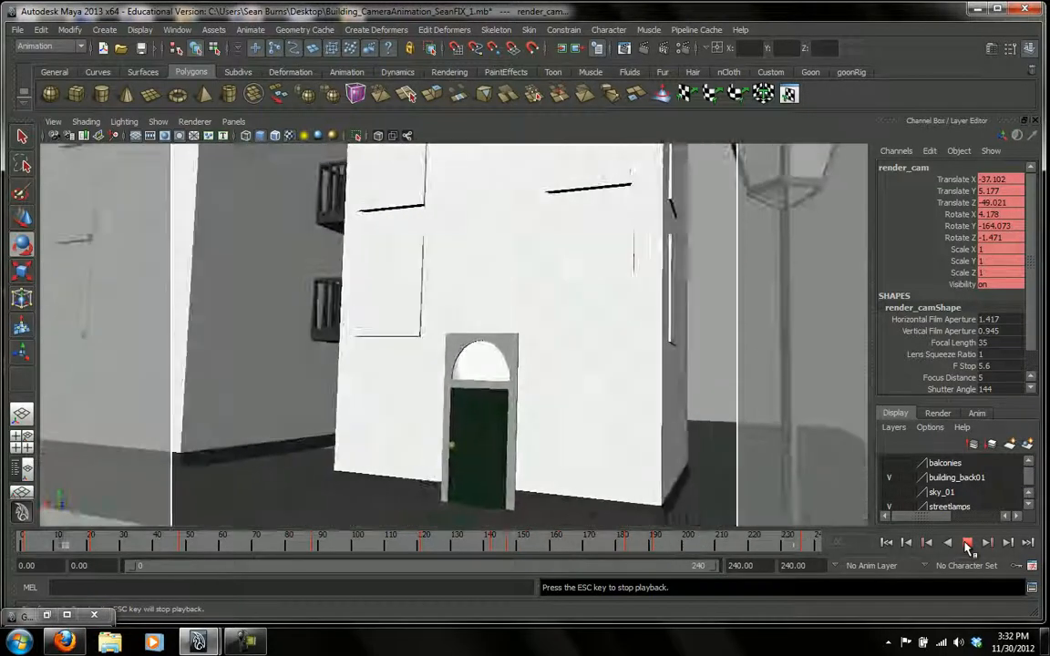
left_click(967, 543)
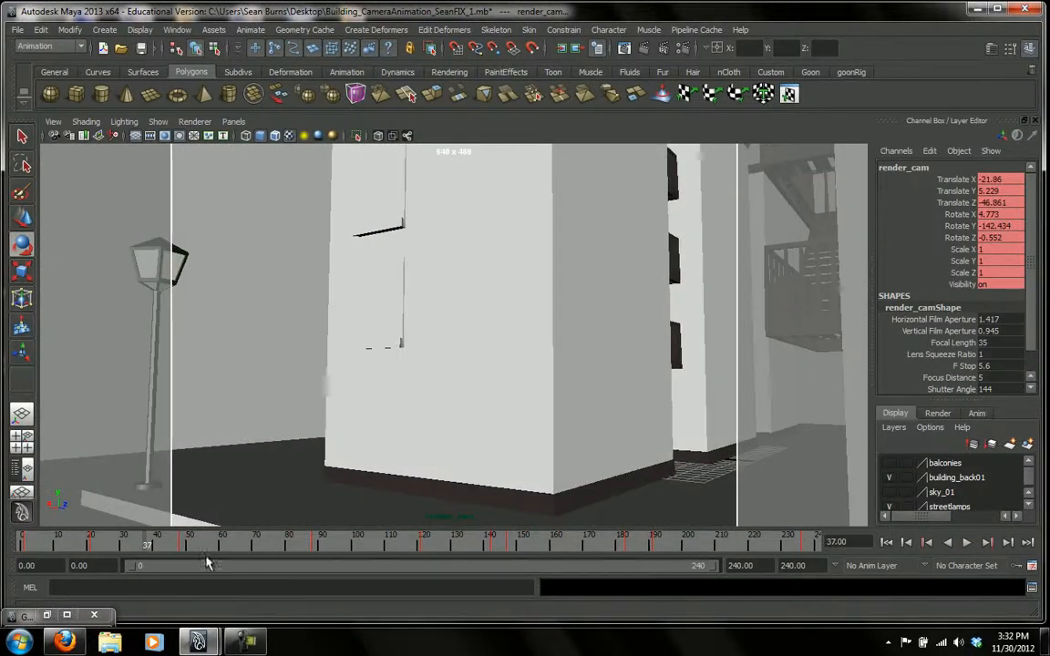
Restore the Graph Editor, lower the Rotate Y key at frame 21 to about -154.4 and steepen its tangent for a smoother opening turn.
left_click(46, 614)
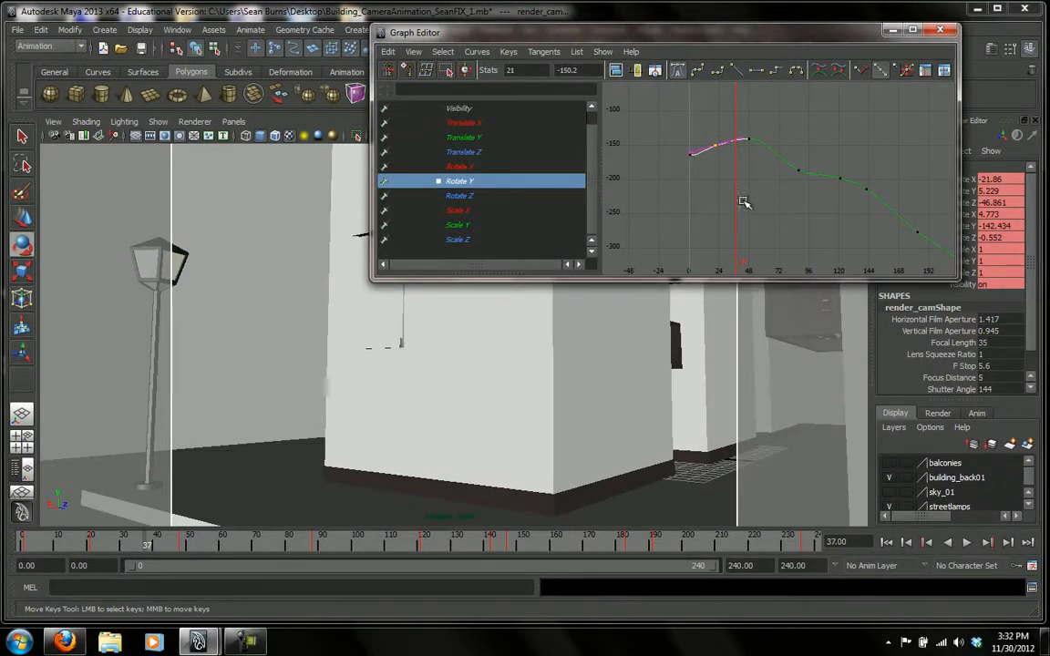
left_click(700, 118)
left_click_drag(726, 164, 724, 166)
key("f")
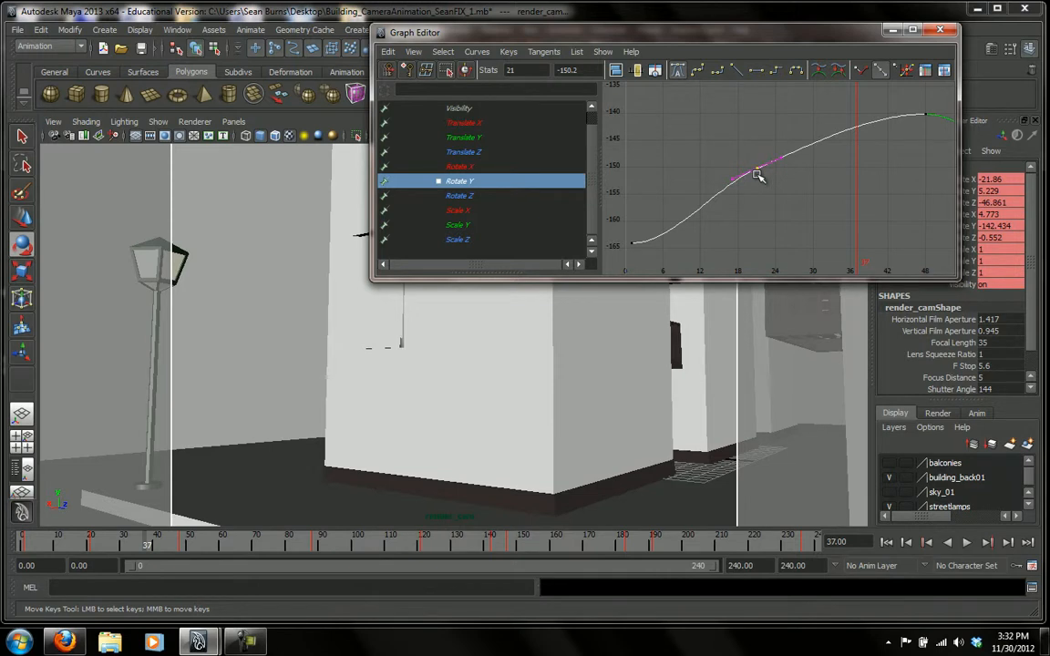
middle_click_drag(761, 171, 779, 183)
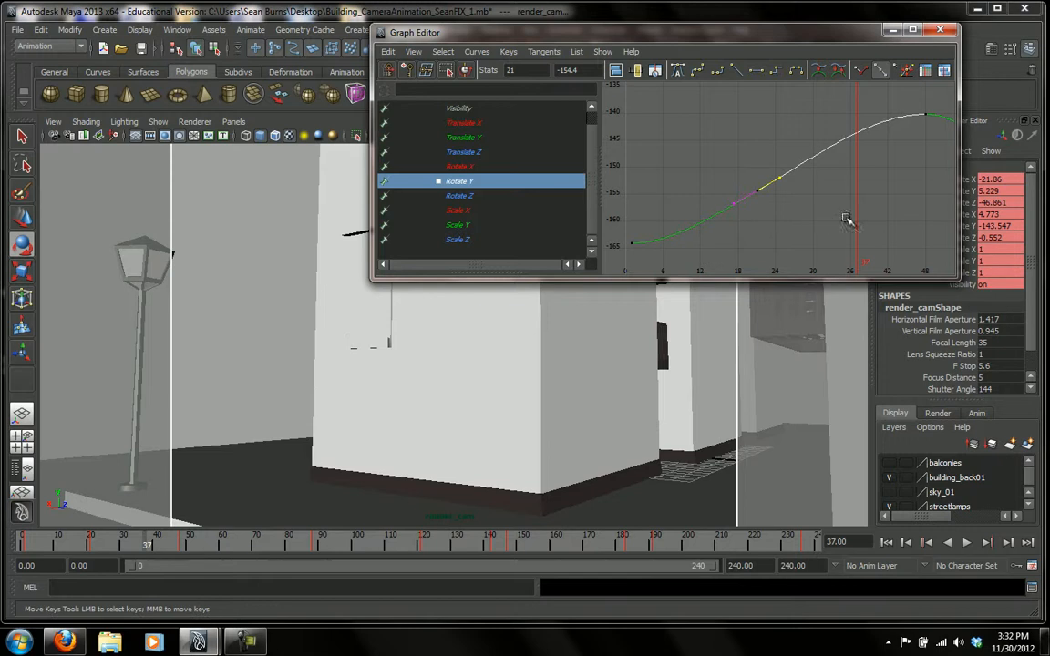
scroll(878, 209, "down", 5)
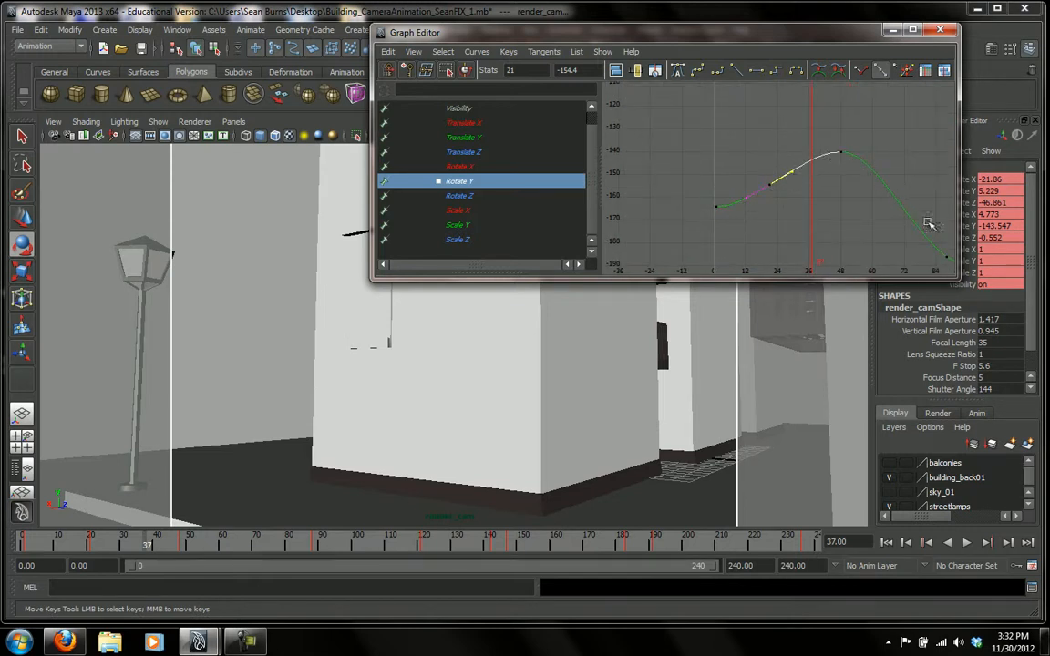
Minimize the Graph Editor, play back the camera animation from frame 0, and check the closing view at frame 239.
left_click(894, 32)
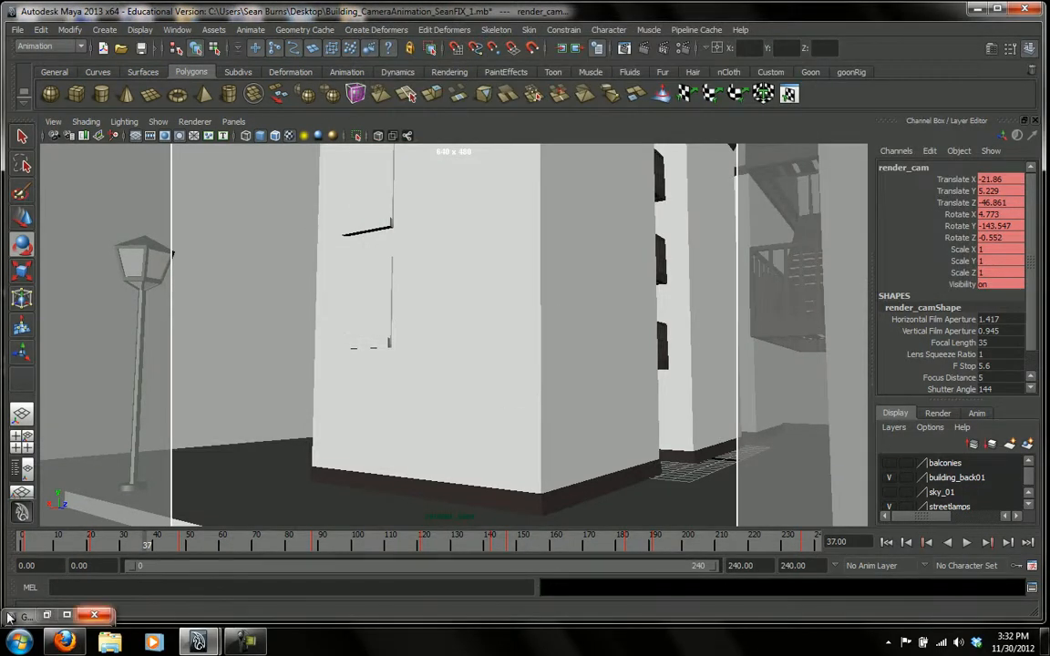
left_click(24, 544)
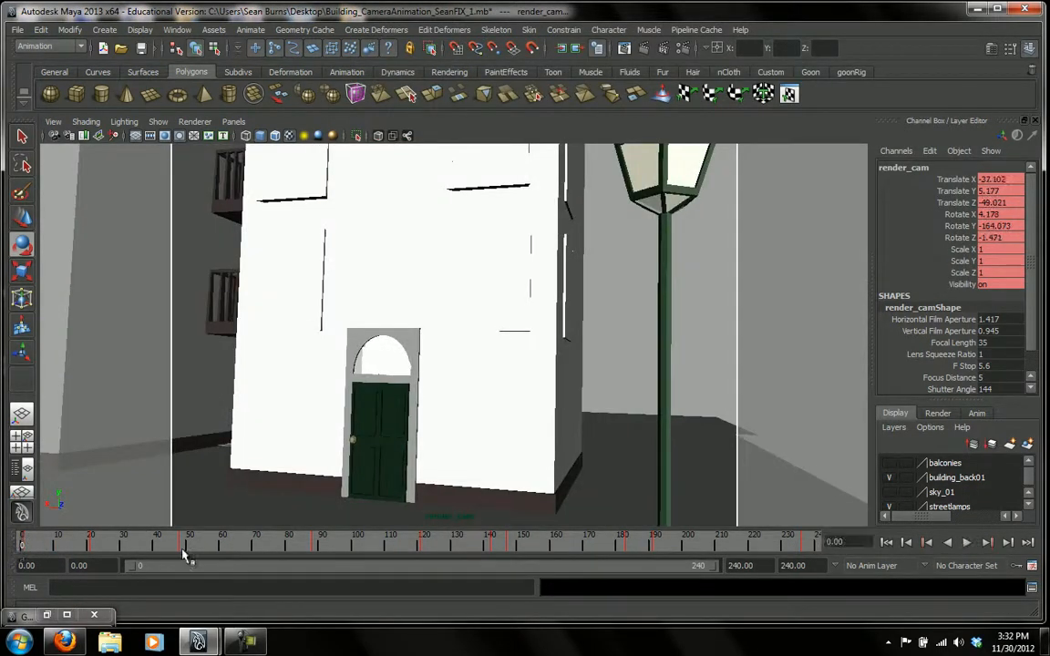
key("alt+v")
key("alt+v")
left_click(966, 543)
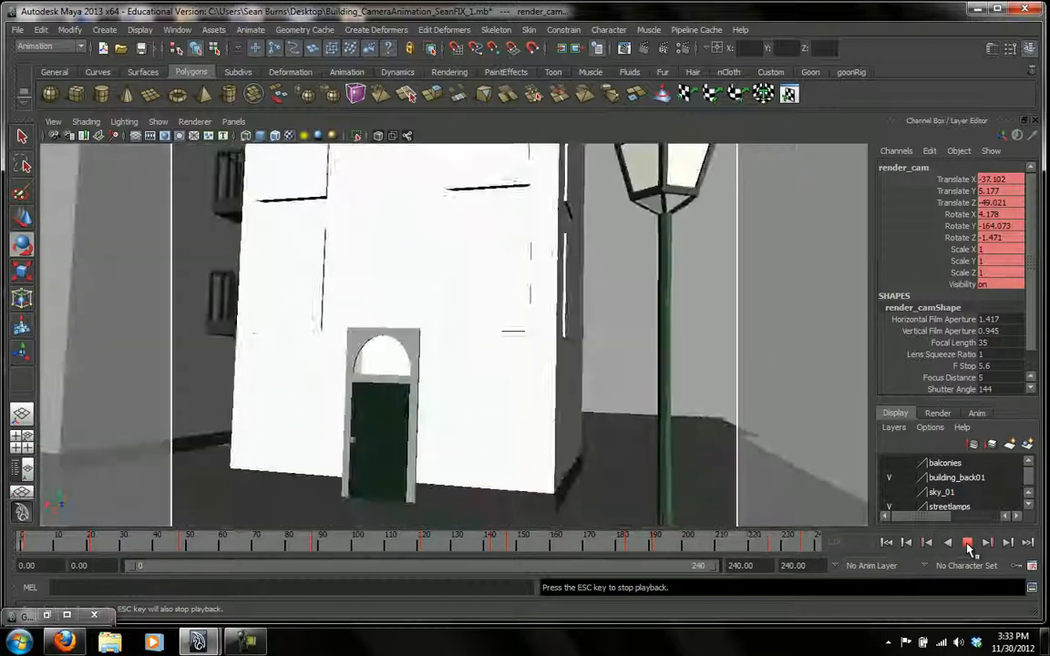
left_click(967, 542)
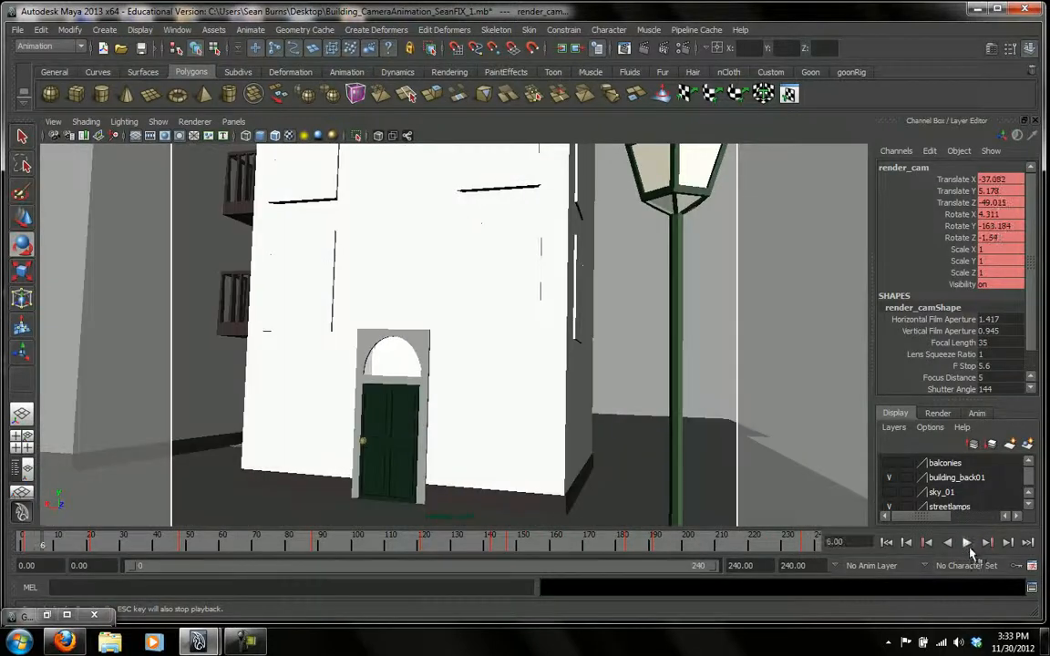
left_click(814, 545)
left_click_drag(814, 550, 811, 550)
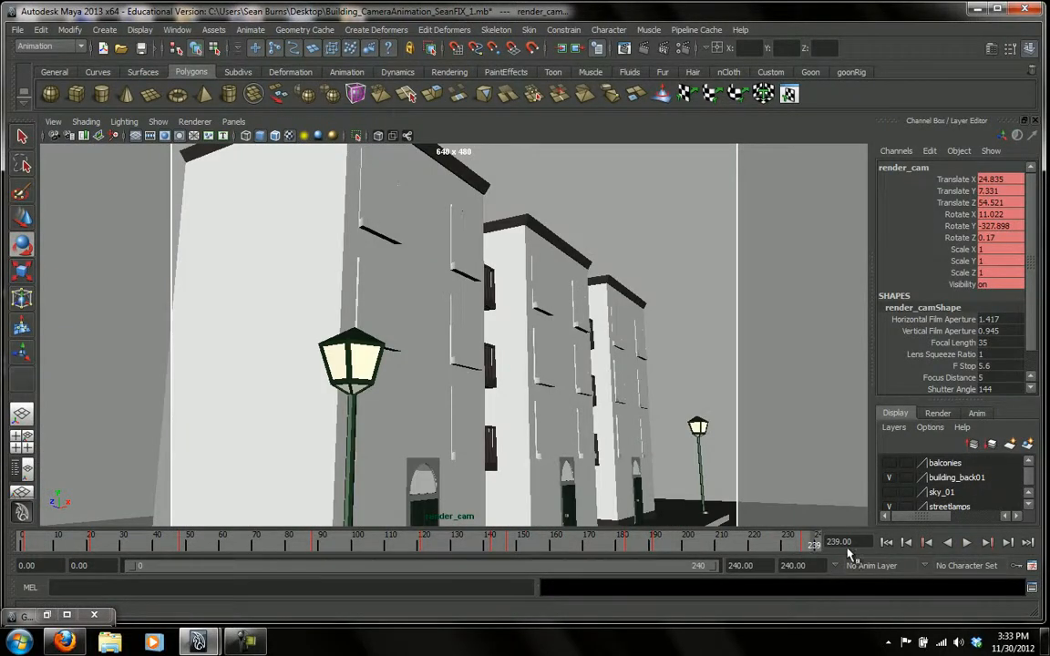